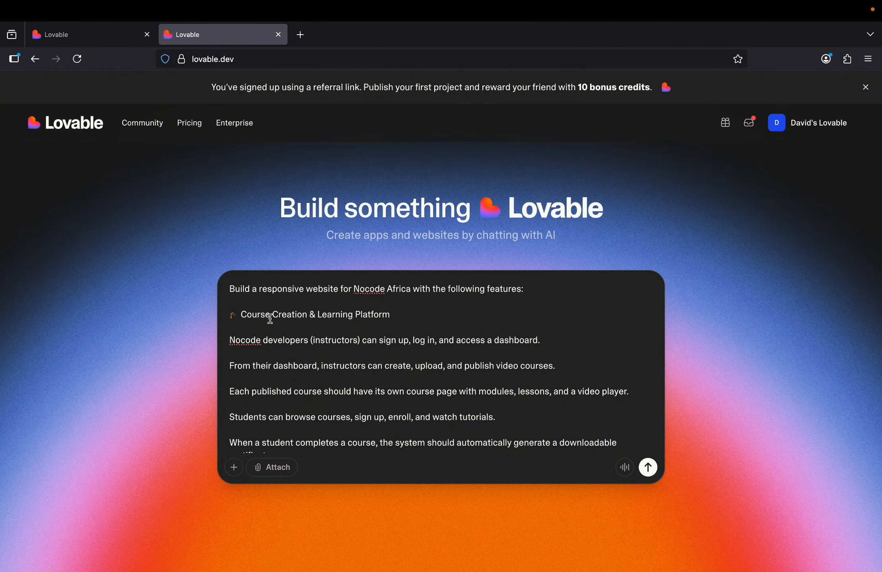
Review the Nocode Africa prompt down to its Additional Requirements section.
scroll(354, 322, "down", 2)
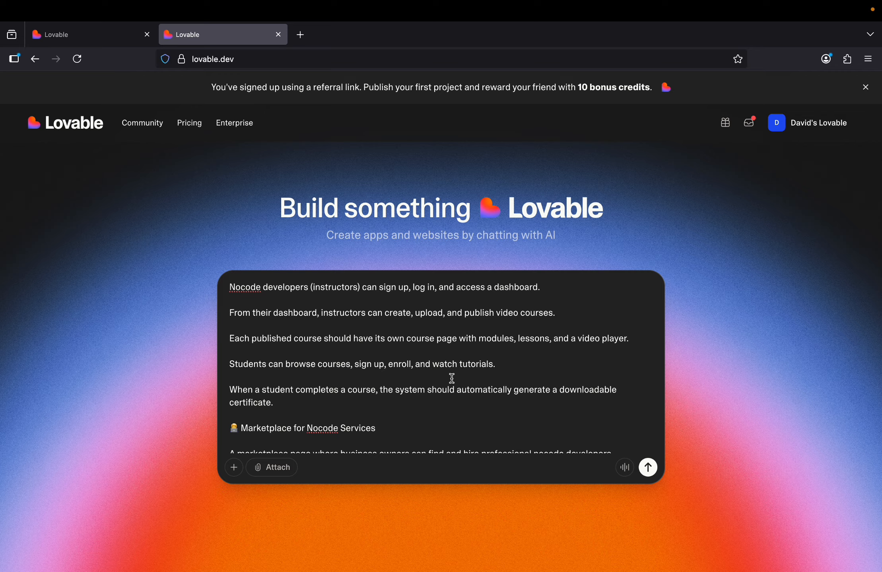
scroll(452, 379, "down", 3)
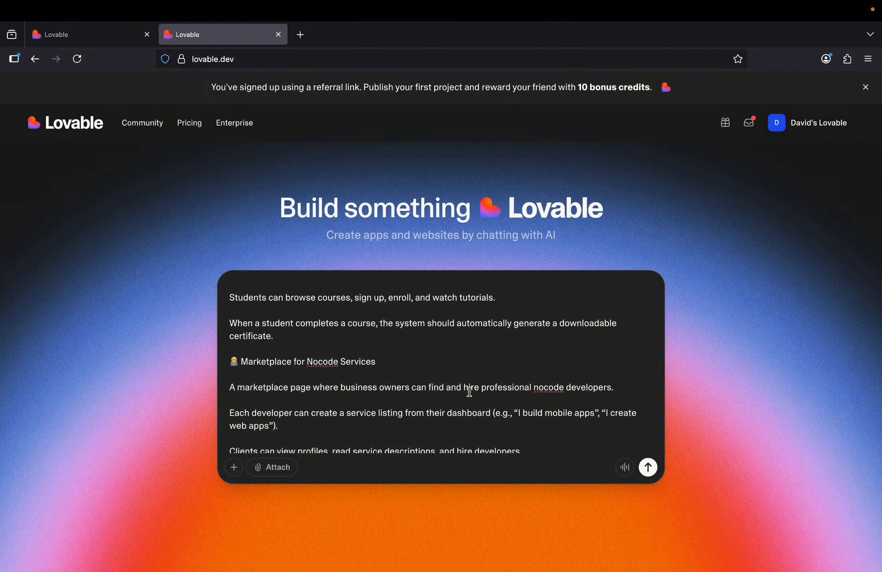
scroll(469, 392, "down", 2)
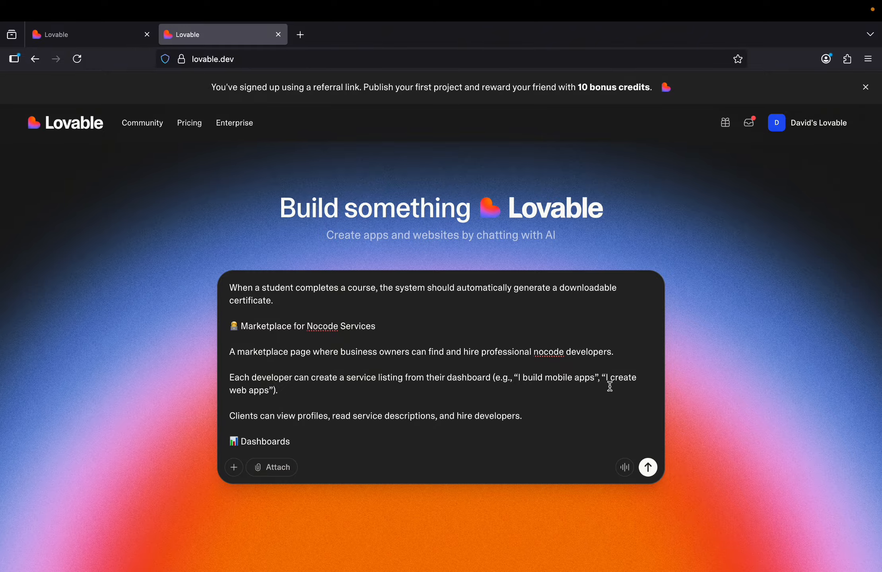
scroll(371, 379, "down", 2)
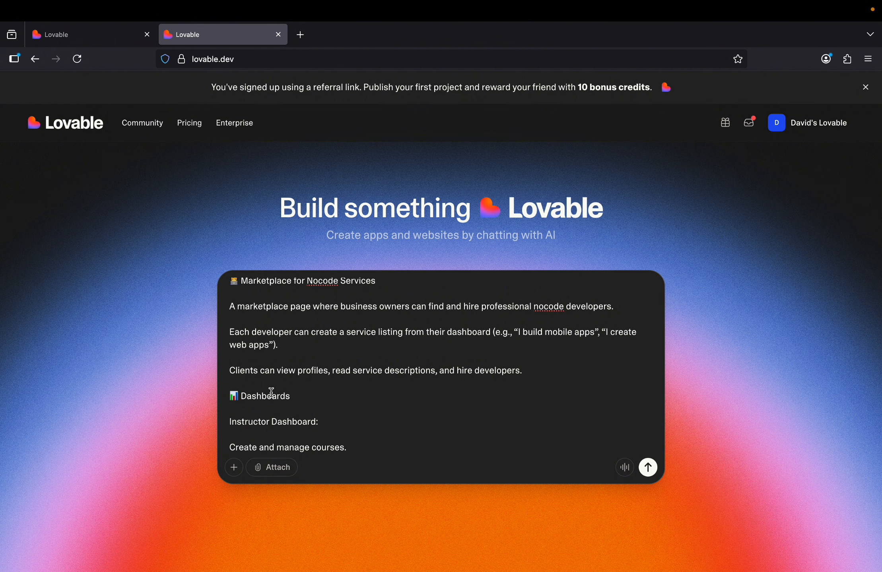
scroll(279, 390, "down", 3)
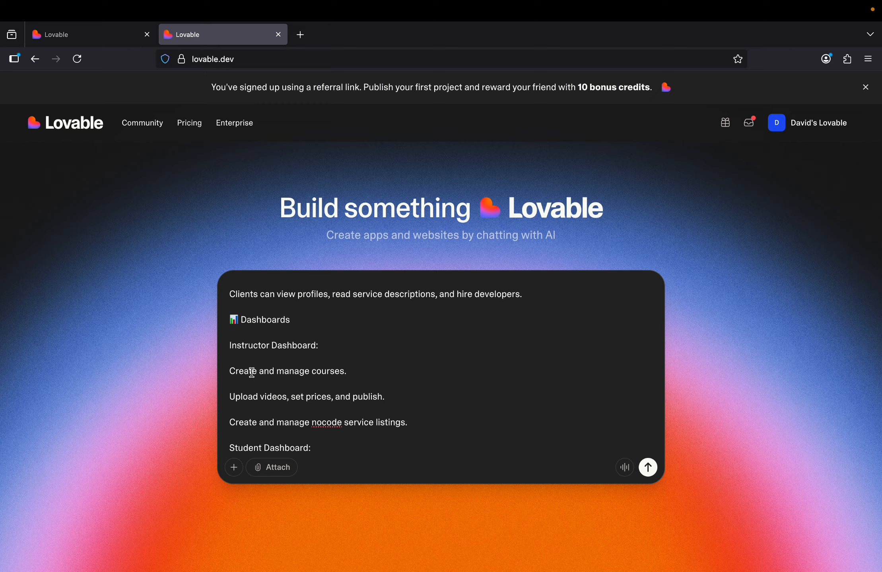
scroll(360, 372, "down", 1)
scroll(359, 372, "down", 2)
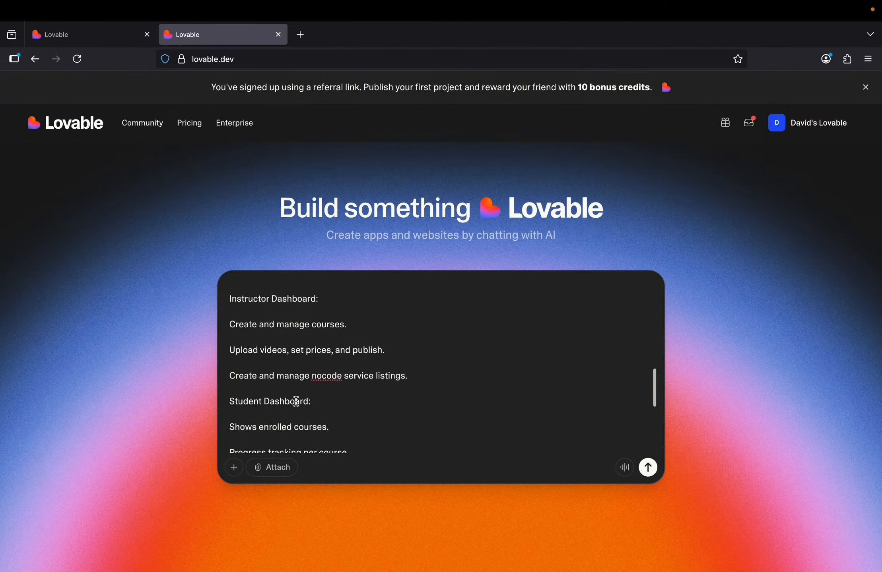
scroll(343, 397, "down", 3)
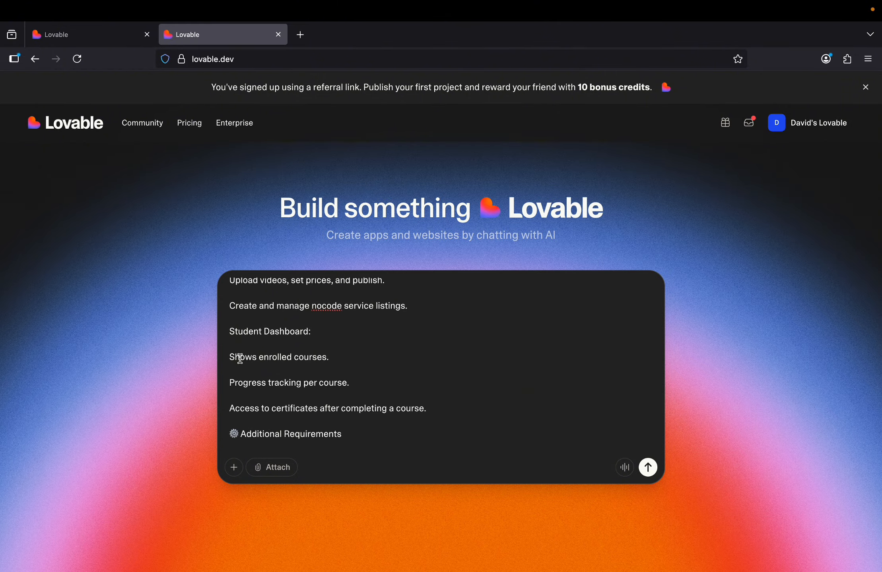
scroll(297, 383, "down", 1)
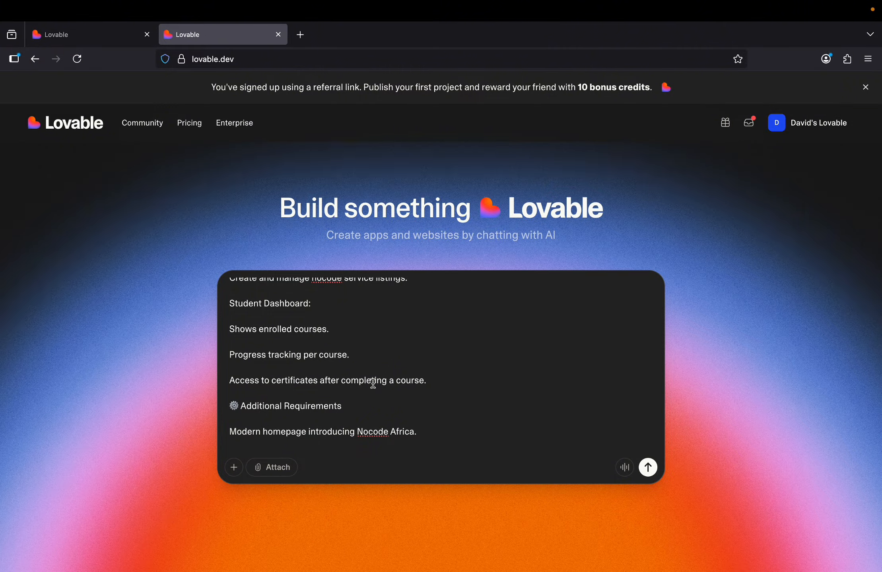
scroll(372, 384, "down", 2)
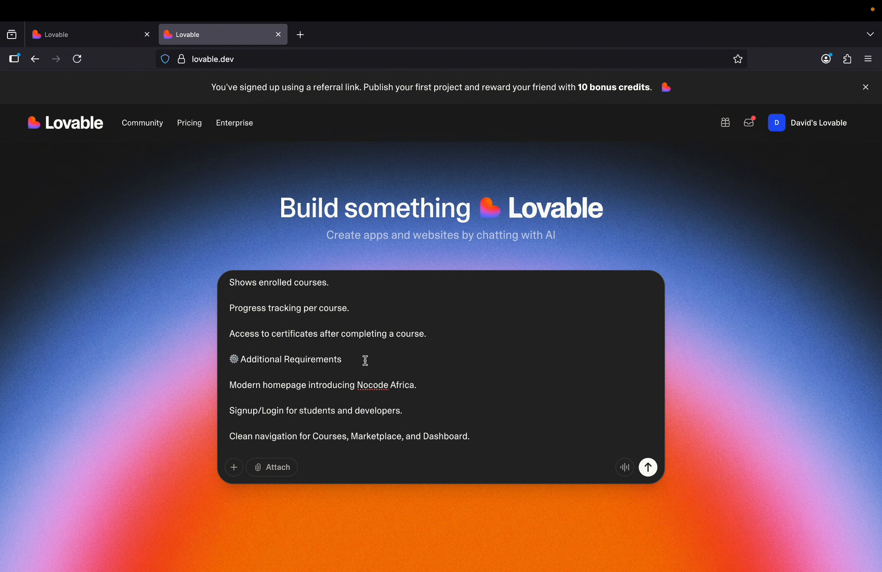
Append 'Fully responsive UI for both mobile and desktop.' to the end of the prompt.
type("Fully responsive UI for both mobile and desktop.")
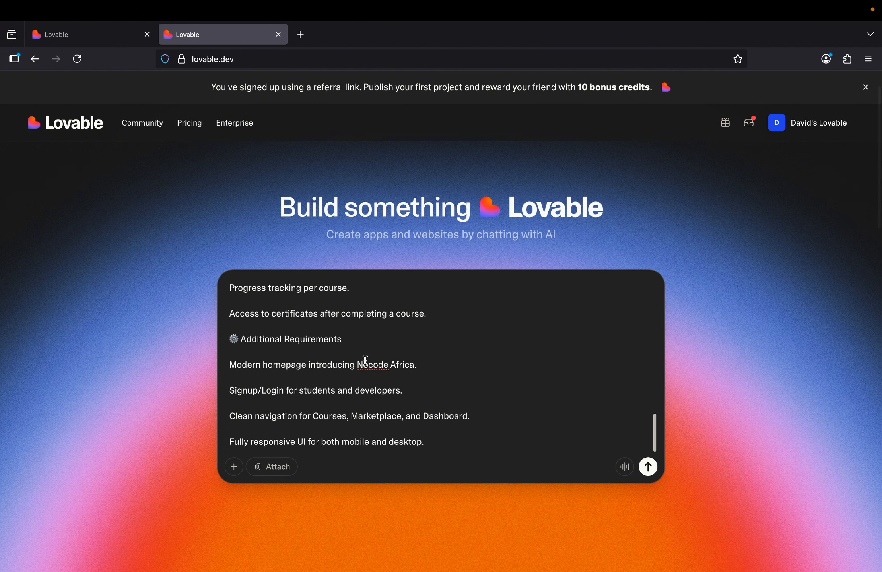
scroll(365, 360, "down", 2)
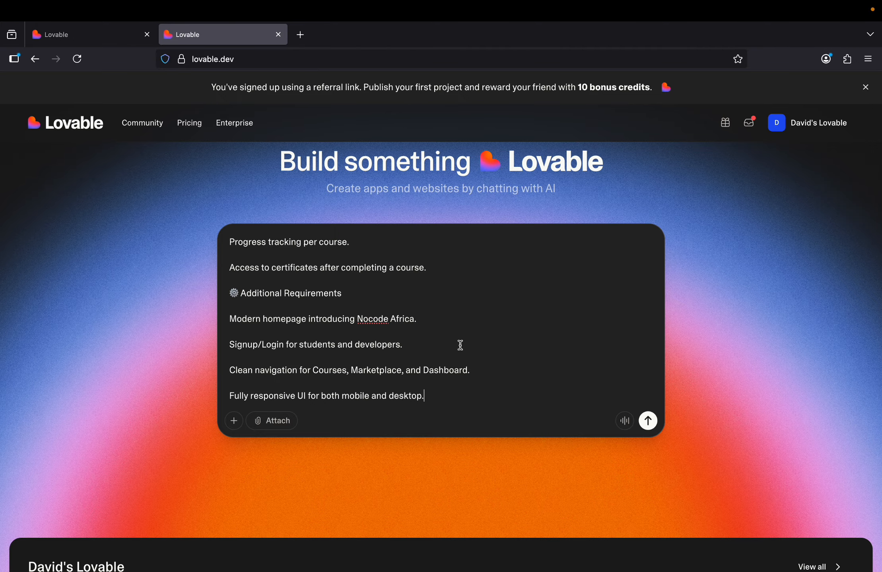
scroll(460, 346, "up", 15)
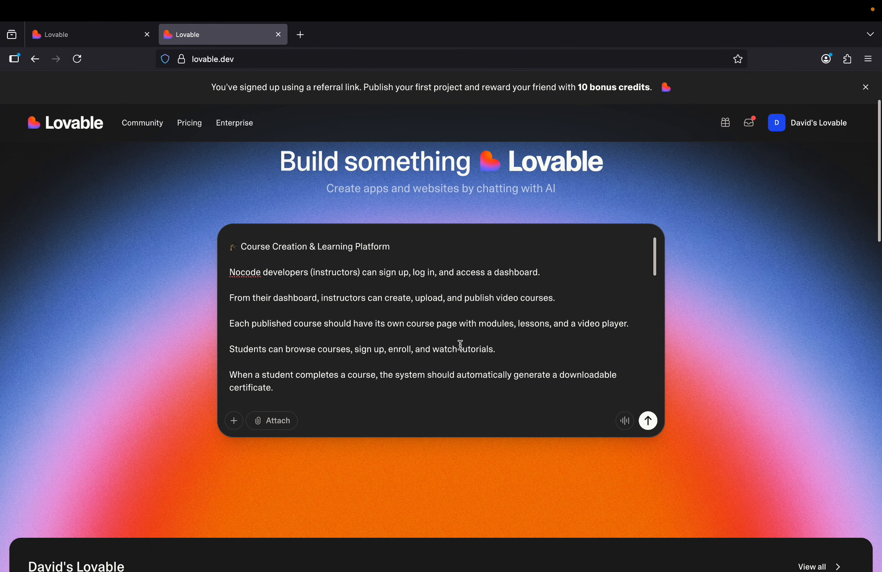
Submit the Nocode Africa prompt and always block browser notifications from lovable.dev.
left_click(648, 421)
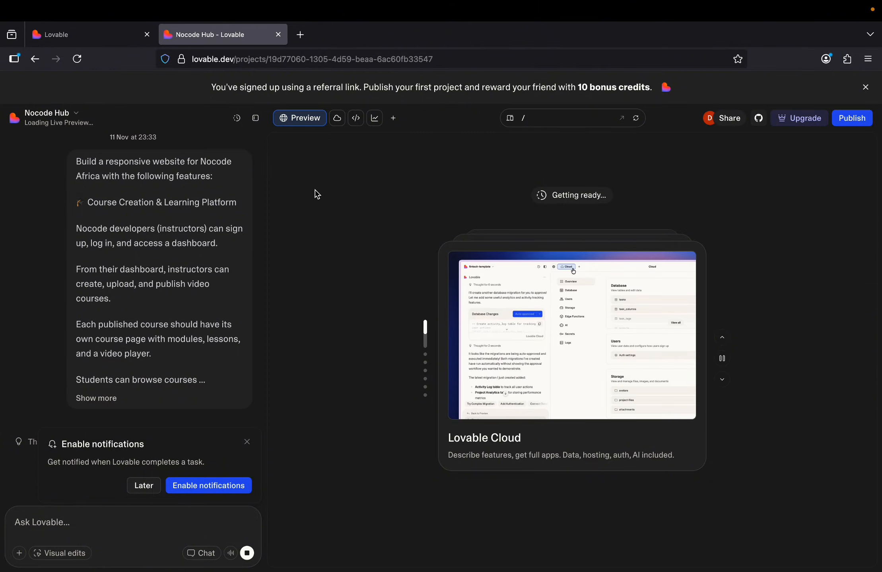
left_click(194, 492)
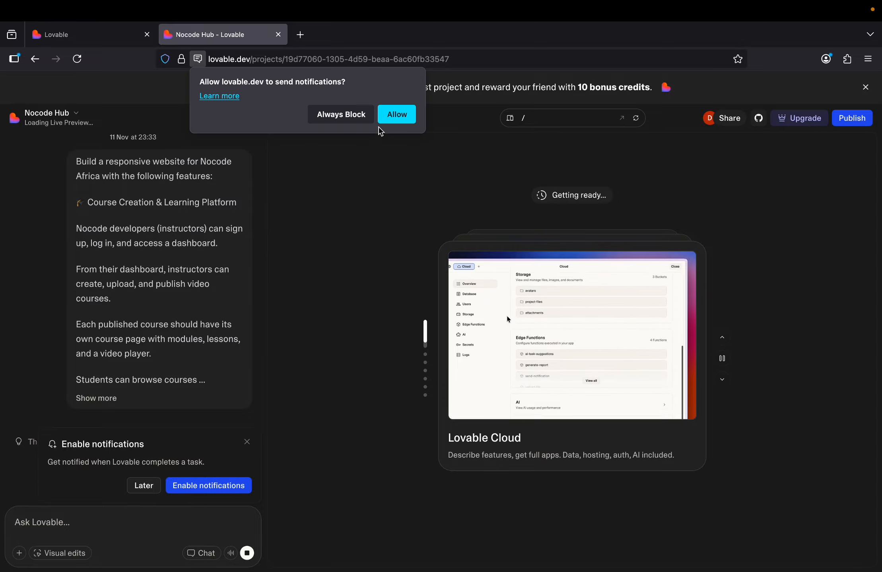
left_click(368, 116)
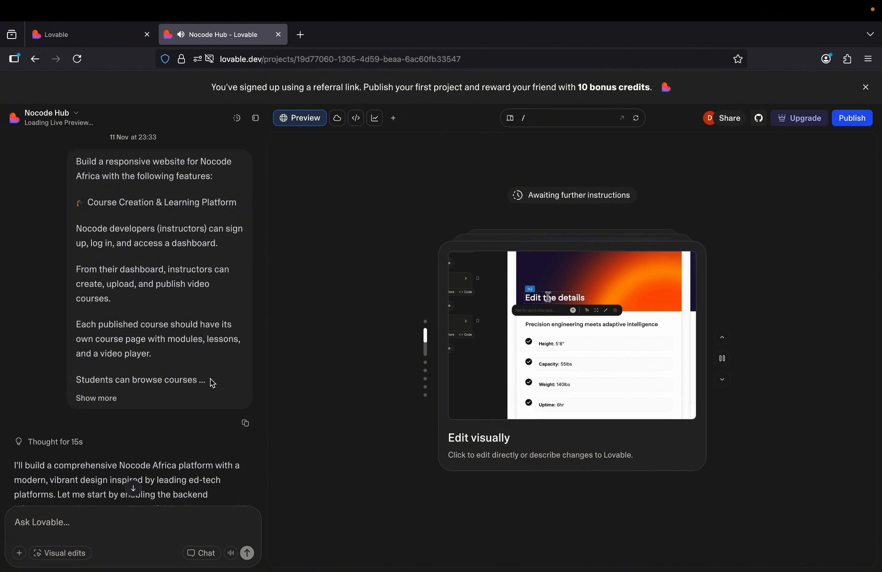
Read the assistant's Nocode Hub design direction, planned features and Cloud backend request.
scroll(213, 383, "down", 5)
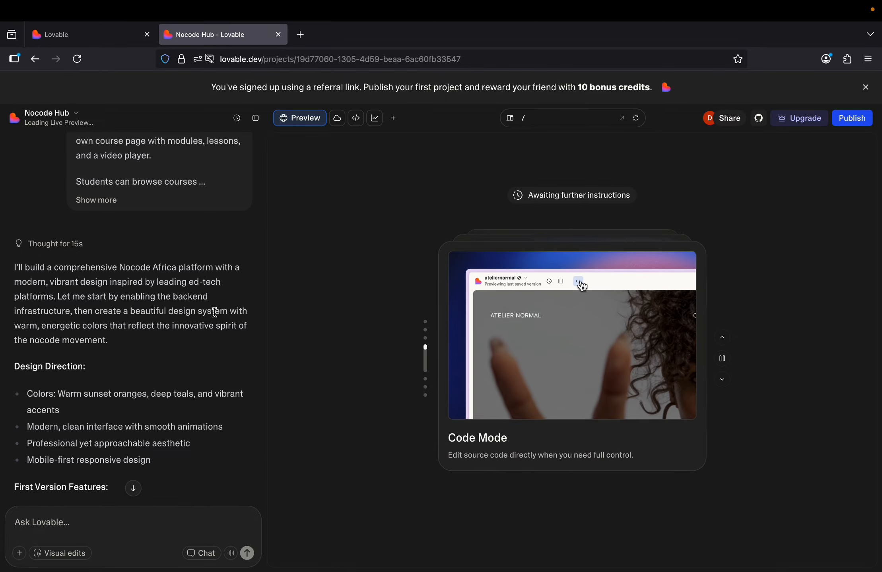
scroll(216, 316, "down", 3)
scroll(215, 317, "down", 5)
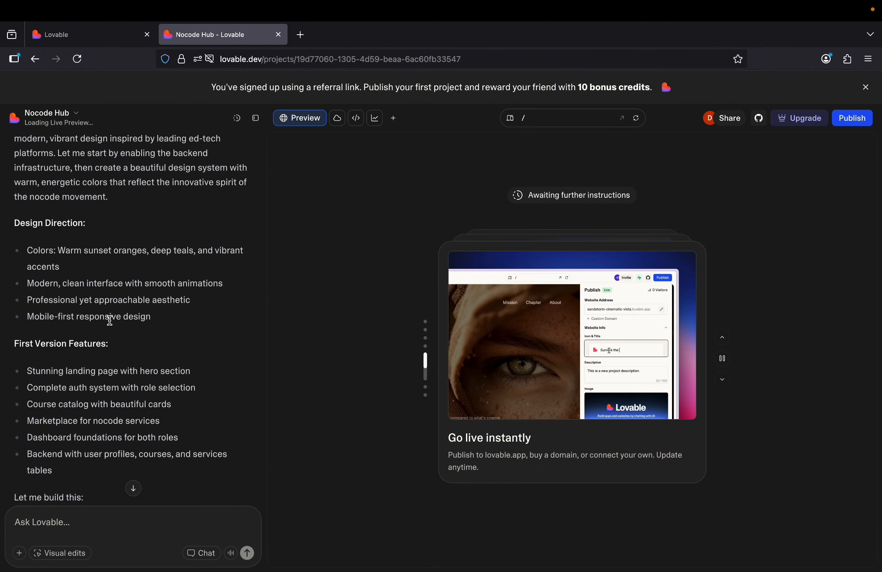
scroll(111, 321, "down", 3)
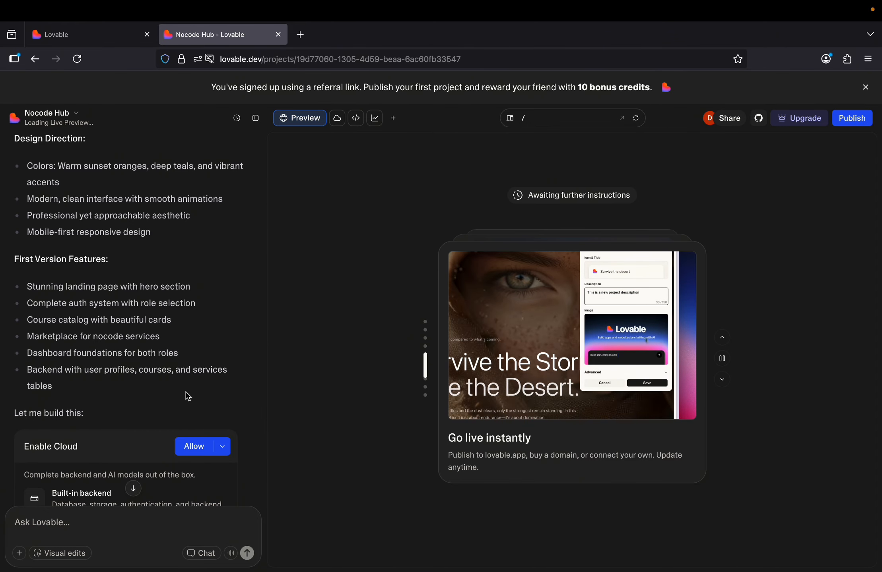
Allow the Cloud backend and follow the user roles schema migration and index.css edits.
left_click(190, 445)
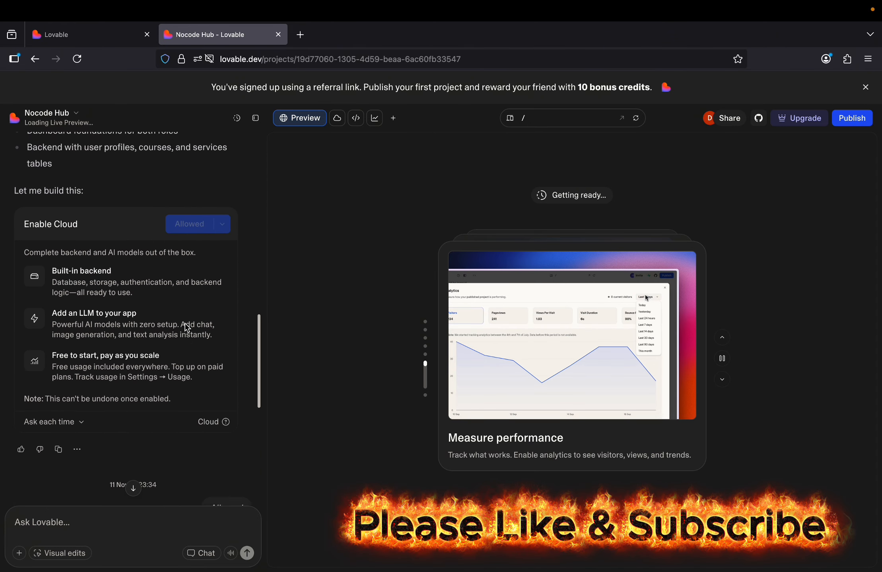
scroll(187, 328, "up", 10)
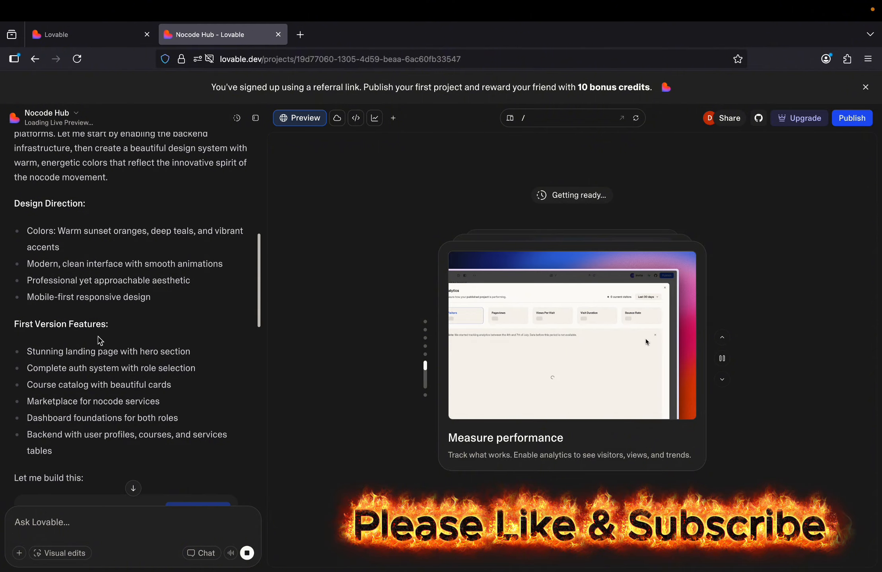
scroll(84, 327, "down", 3)
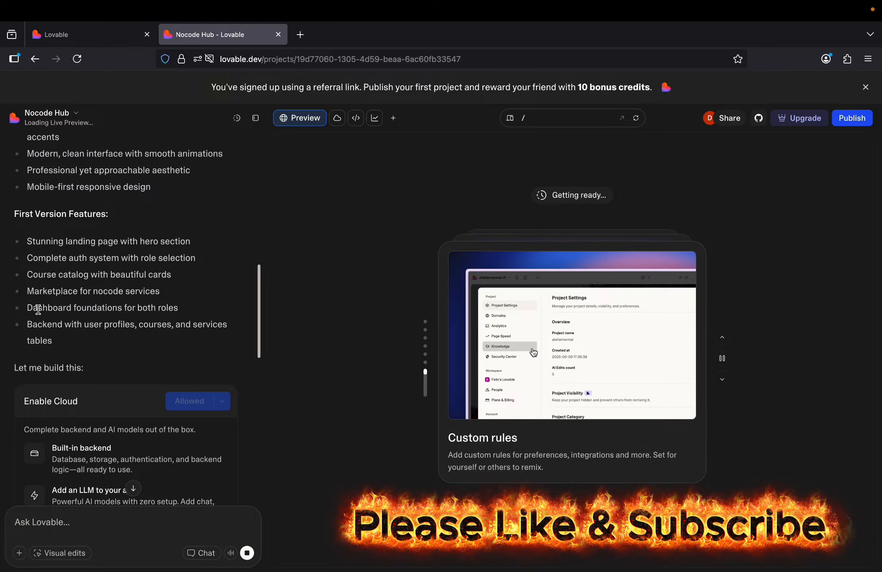
scroll(183, 306, "down", 2)
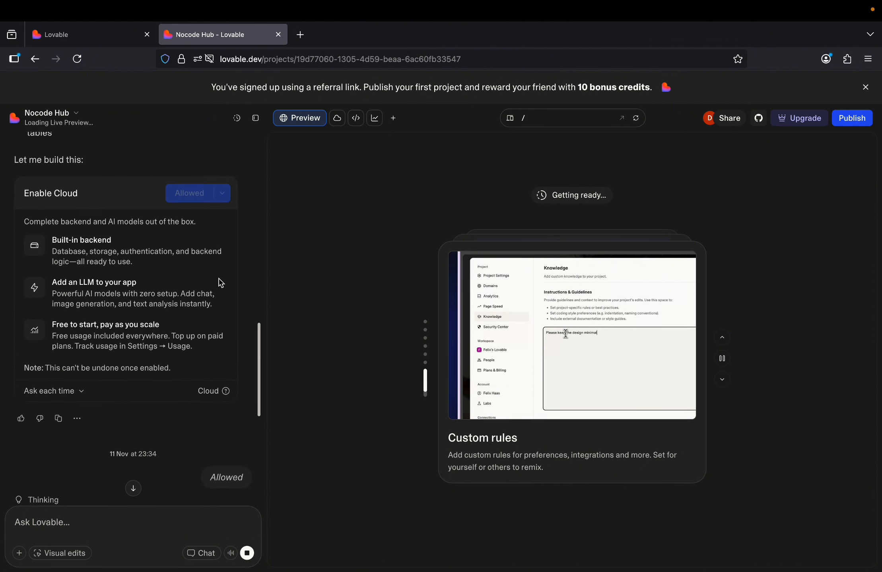
scroll(221, 283, "up", 8)
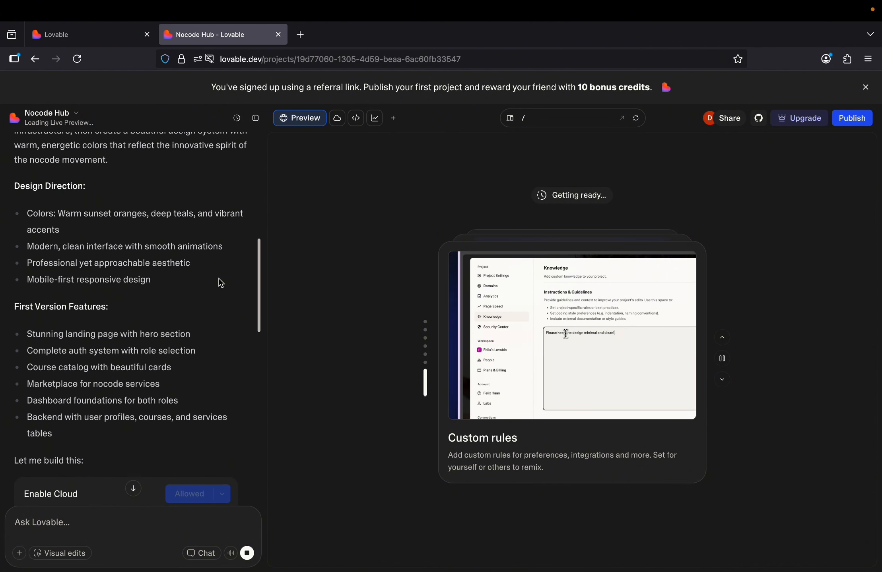
scroll(213, 319, "down", 3)
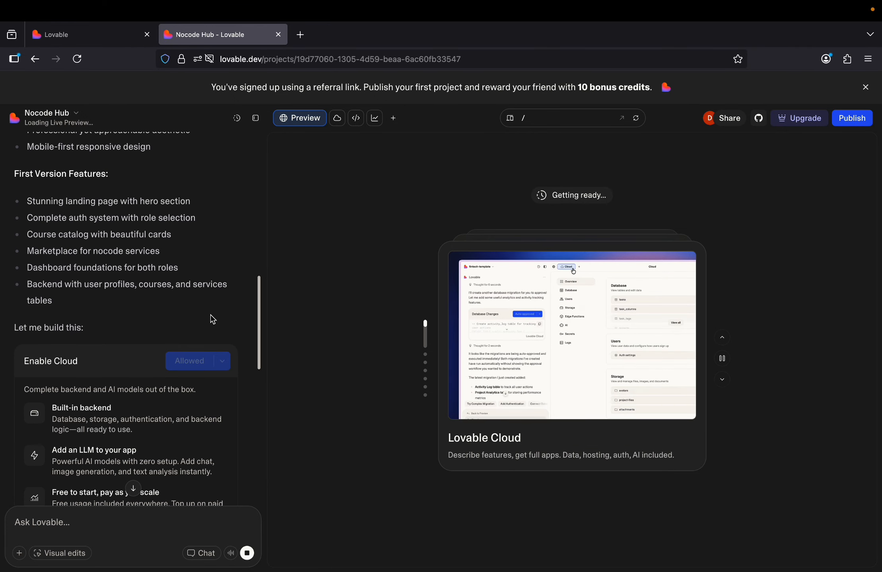
scroll(212, 320, "down", 6)
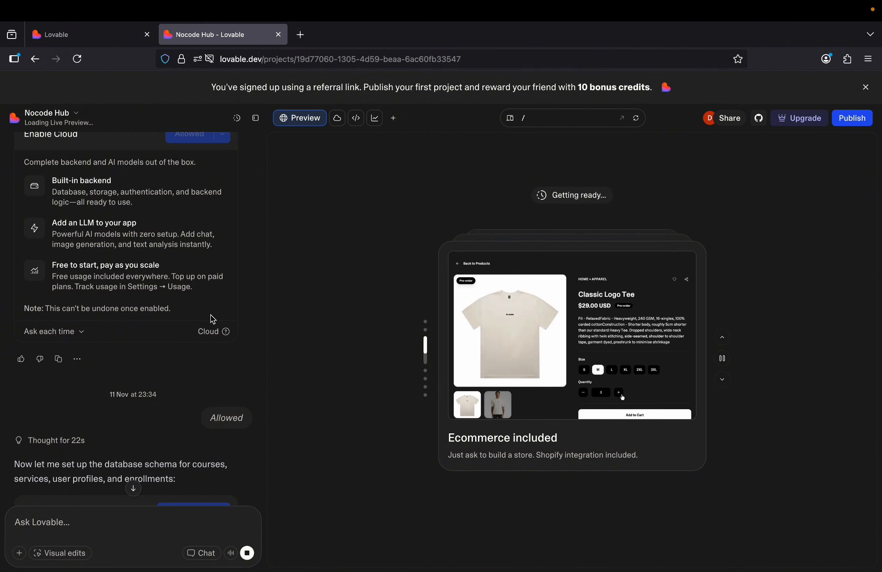
scroll(213, 319, "down", 10)
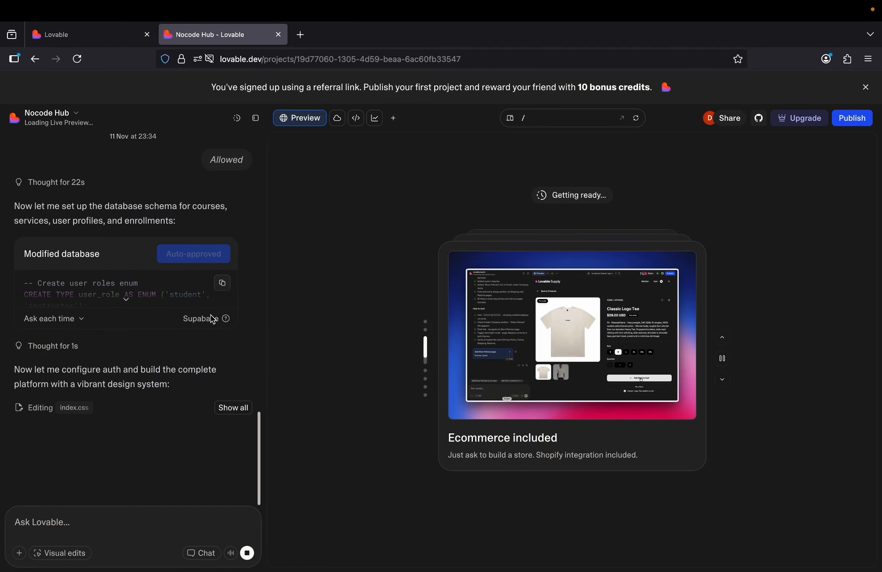
Change database change approval from 'Ask each time' to 'Always allow'.
left_click(74, 319)
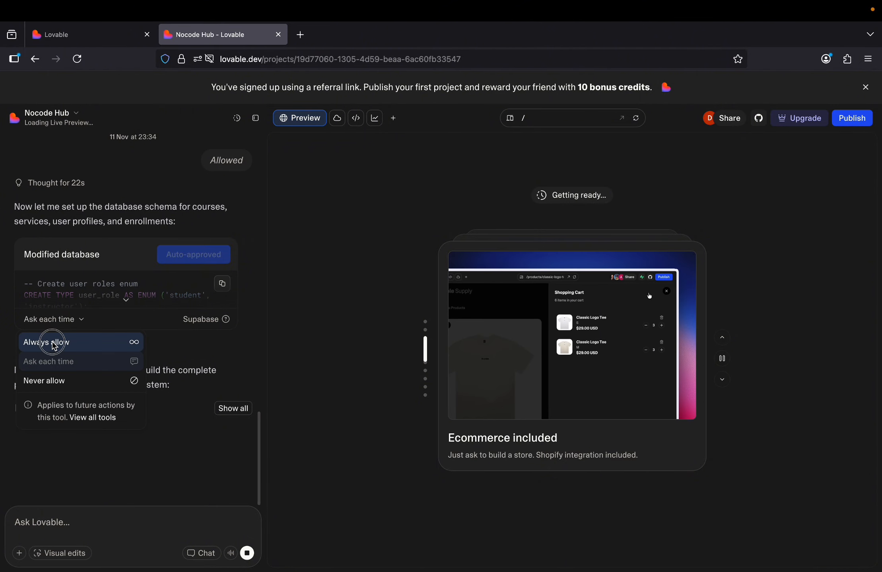
left_click(54, 343)
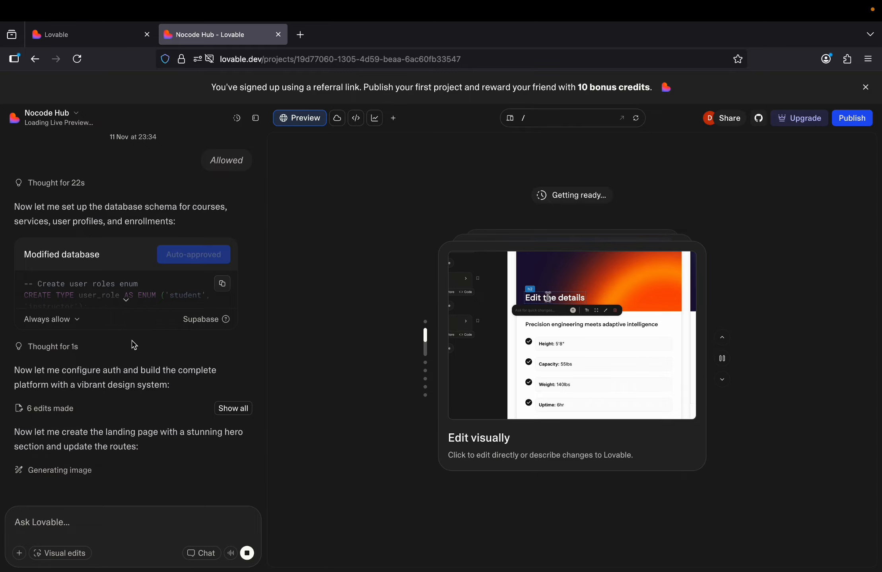
Scroll the chat to the 'Perfect! I've built…' completion summary.
scroll(135, 345, "down", 1)
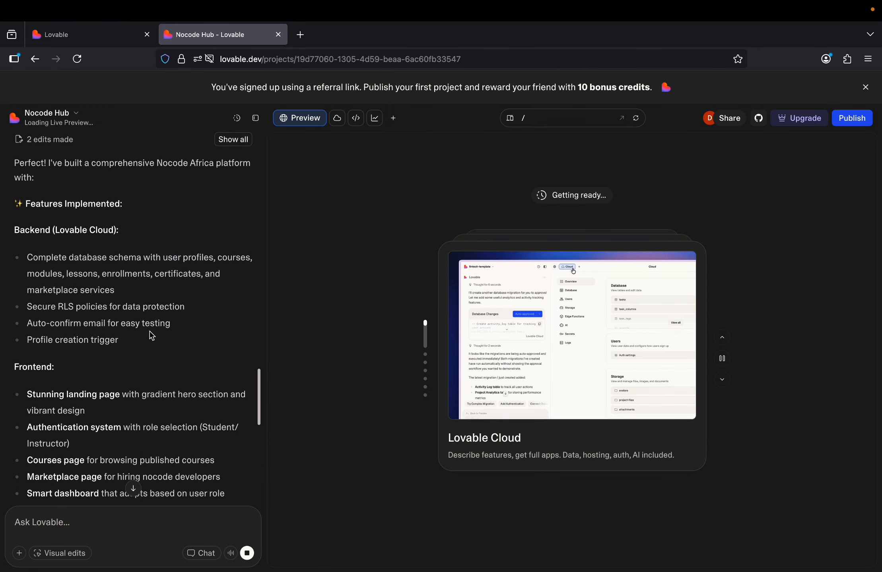
Read the feature summary in the chat beside the Nocode Africa landing page preview.
scroll(152, 336, "up", 1)
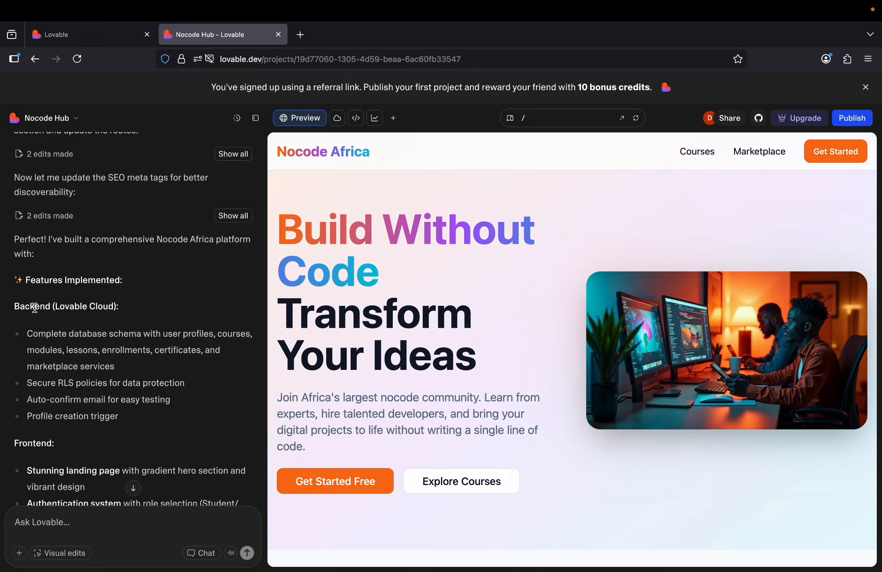
scroll(159, 318, "down", 5)
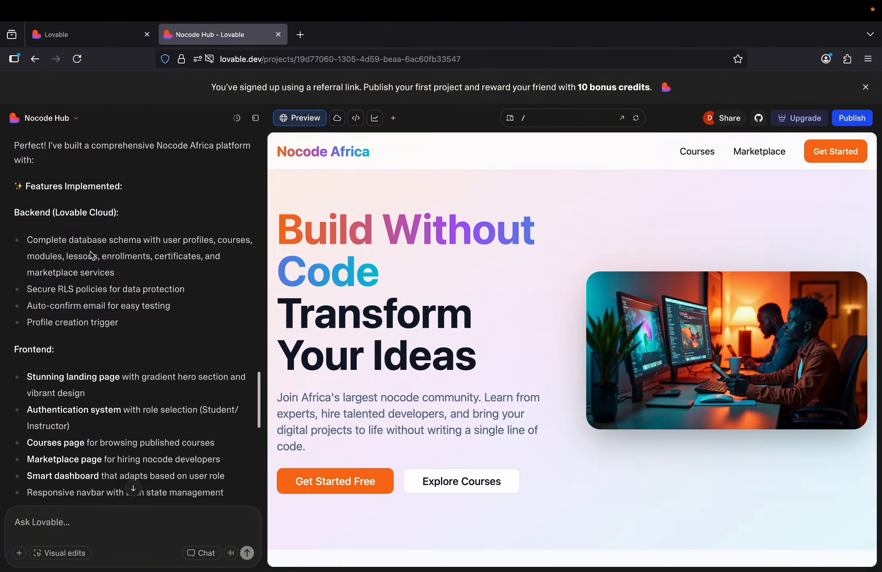
scroll(177, 253, "down", 3)
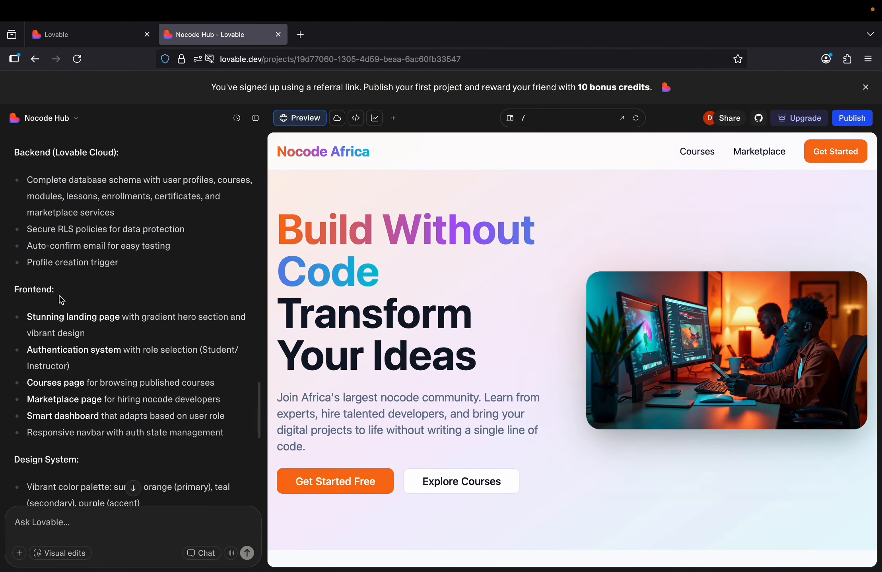
scroll(63, 299, "down", 3)
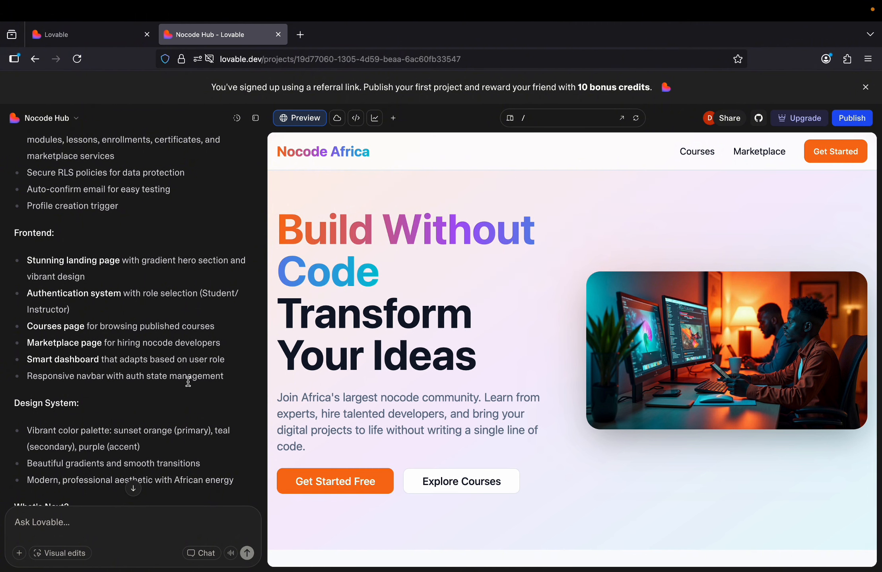
scroll(218, 394, "down", 4)
scroll(218, 395, "down", 1)
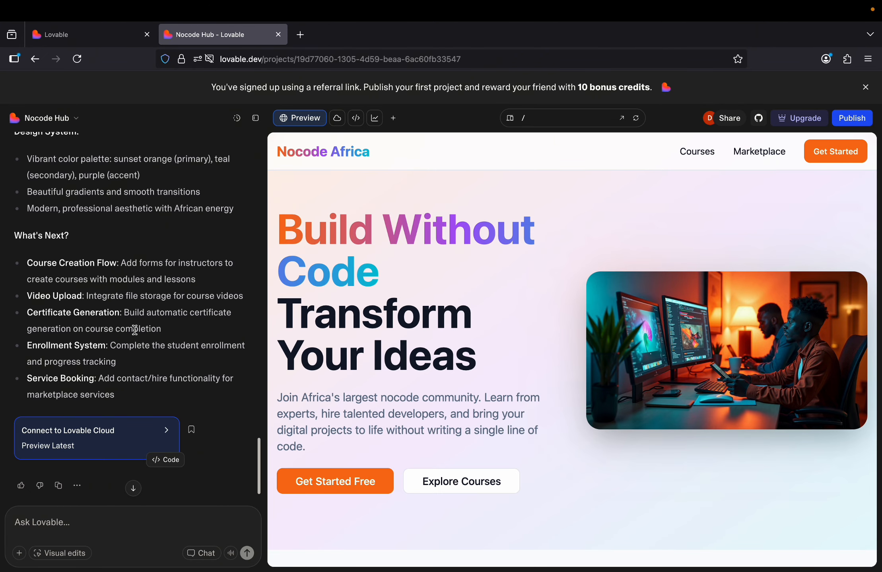
scroll(134, 330, "down", 3)
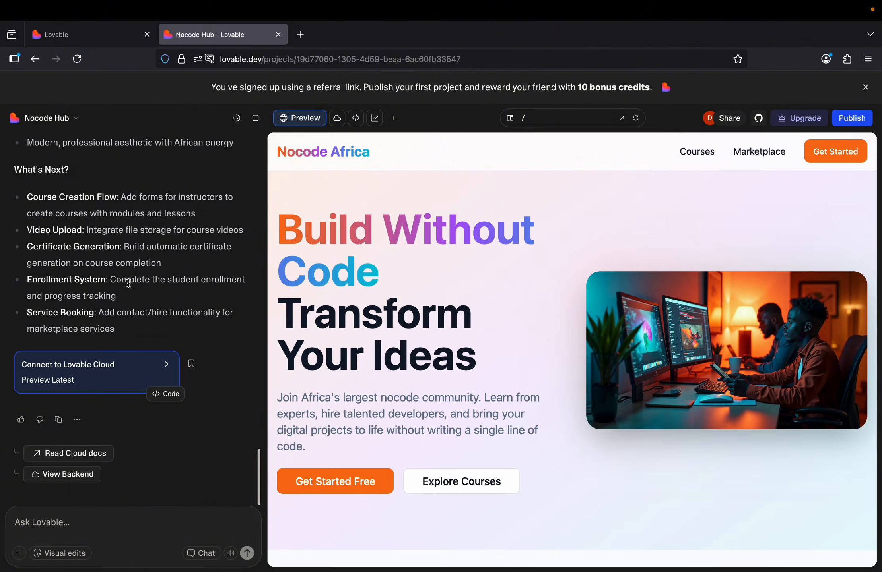
Open and close the Nocode Hub project options menu.
left_click(59, 119)
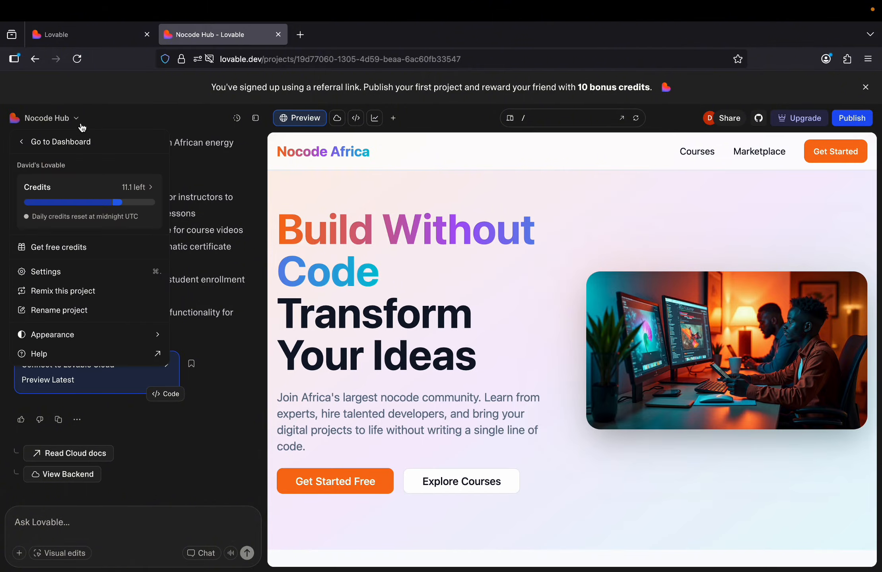
left_click(196, 248)
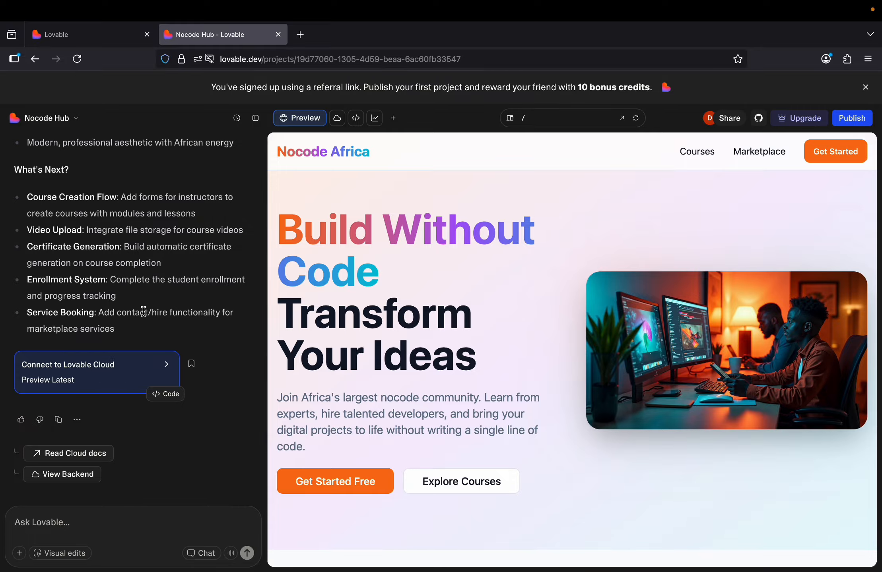
scroll(143, 312, "up", 2)
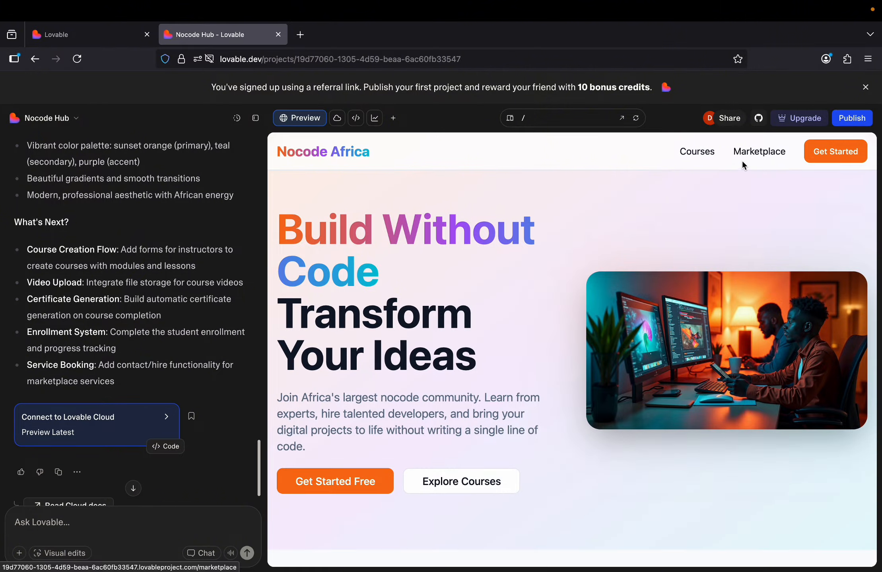
scroll(606, 262, "down", 8)
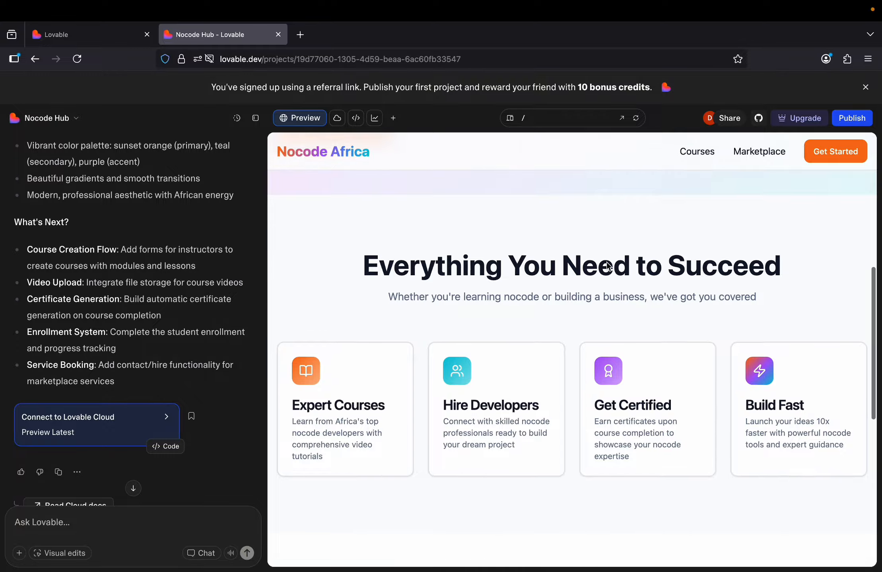
scroll(606, 261, "up", 8)
scroll(607, 262, "up", 1)
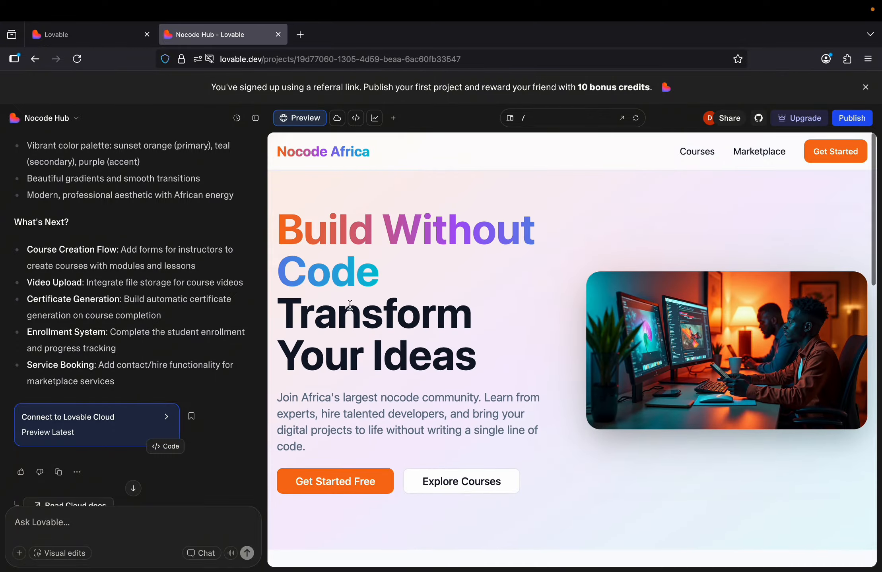
scroll(341, 375, "down", 2)
scroll(341, 375, "down", 2)
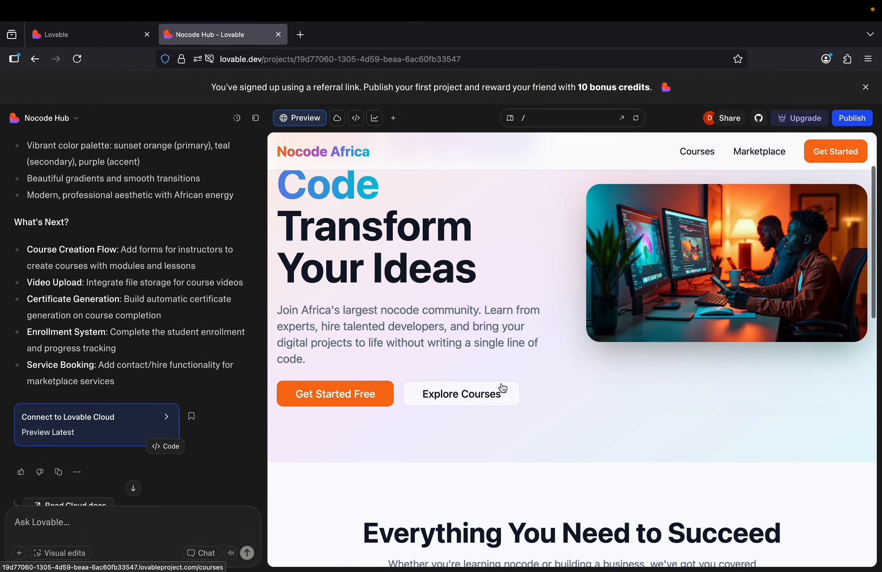
left_click(479, 393)
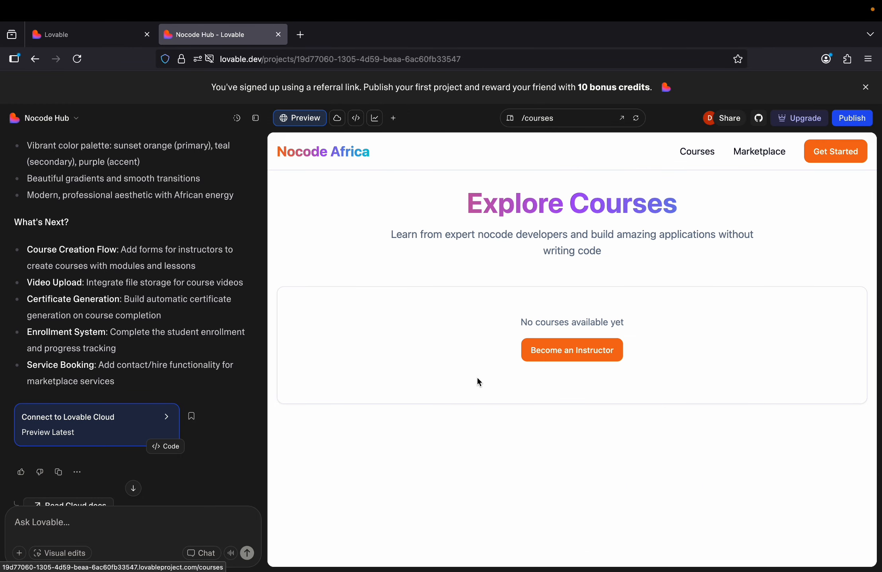
left_click(336, 157)
scroll(479, 377, "down", 2)
scroll(478, 375, "down", 5)
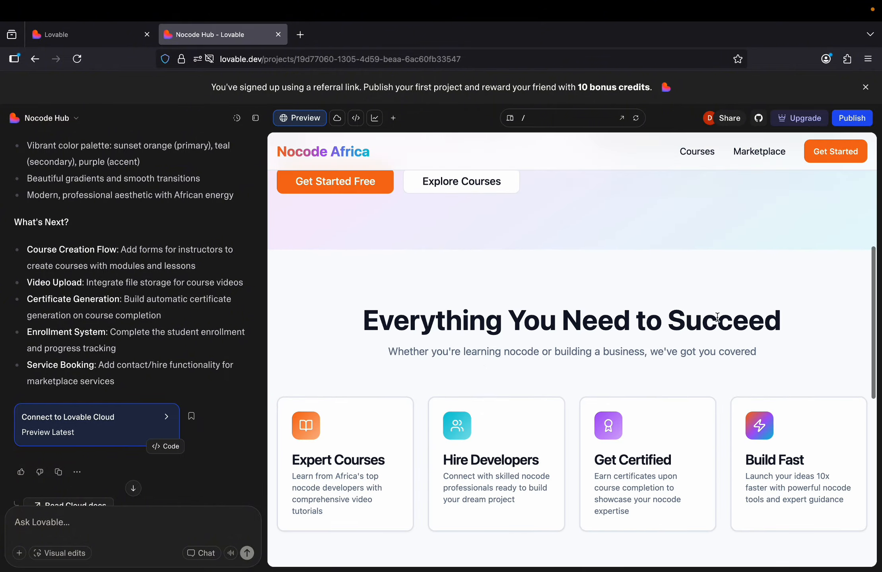
scroll(717, 317, "down", 3)
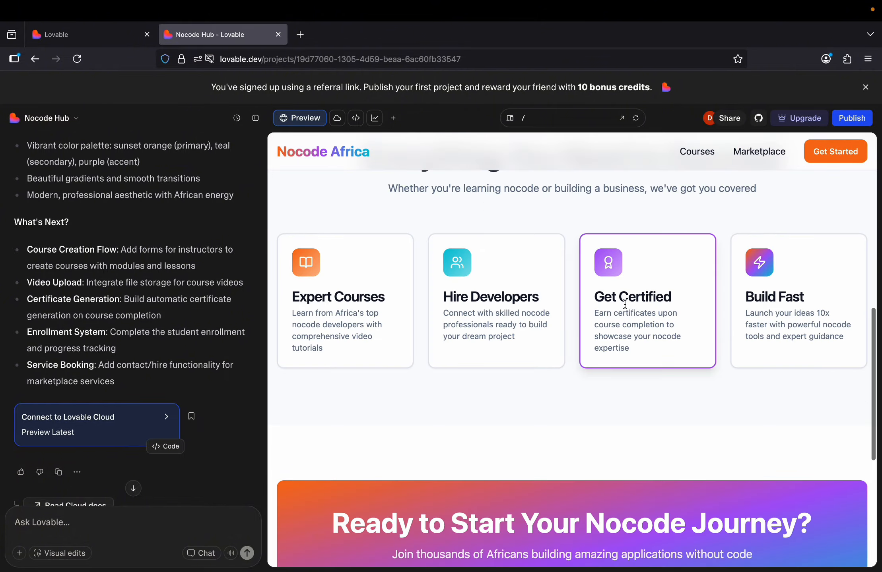
scroll(651, 399, "down", 5)
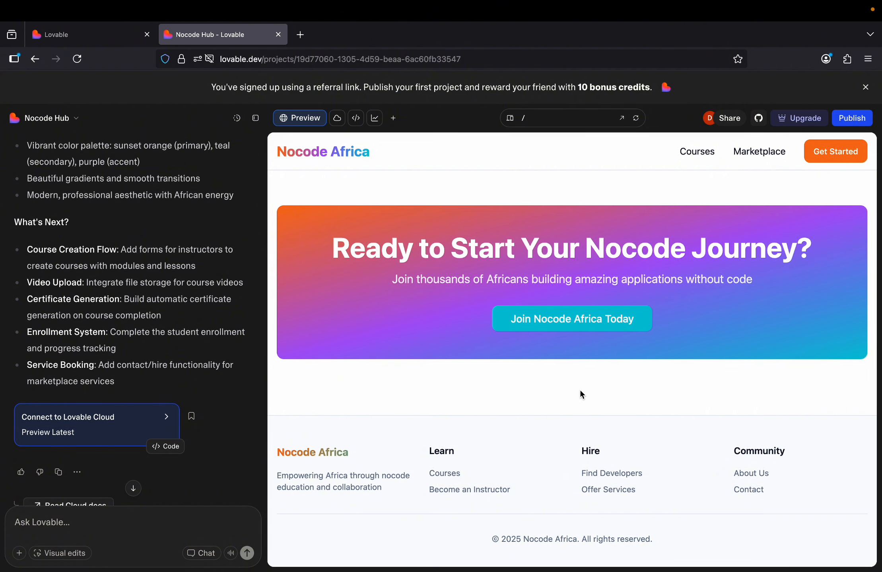
left_click(435, 473)
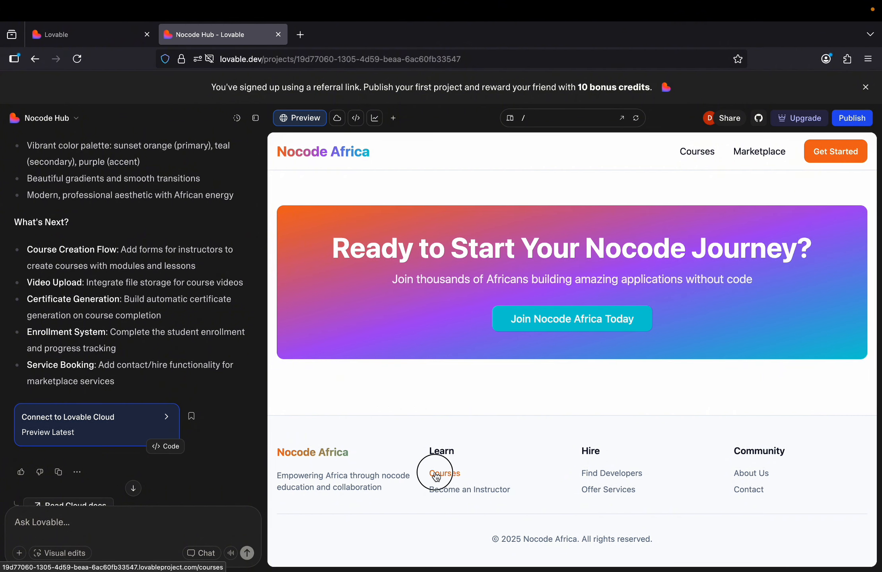
left_click(340, 155)
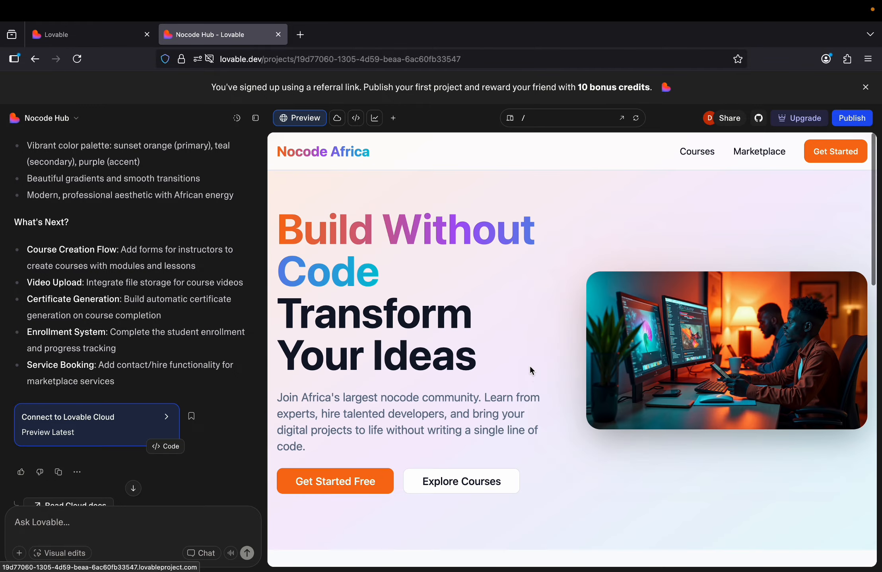
scroll(531, 370, "down", 10)
Open the Sign Up form via Become an Instructor and enter the user's full name and email.
left_click(456, 483)
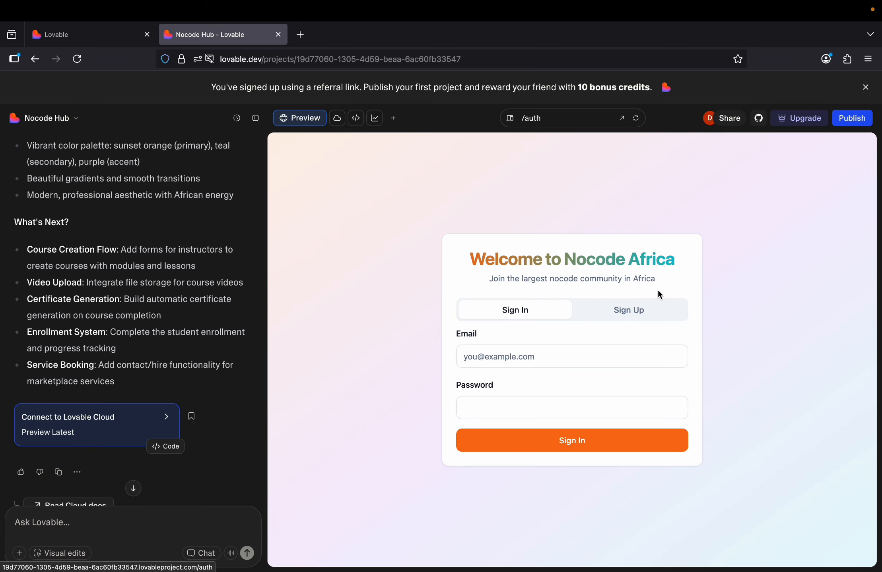
left_click(607, 310)
left_click(497, 303)
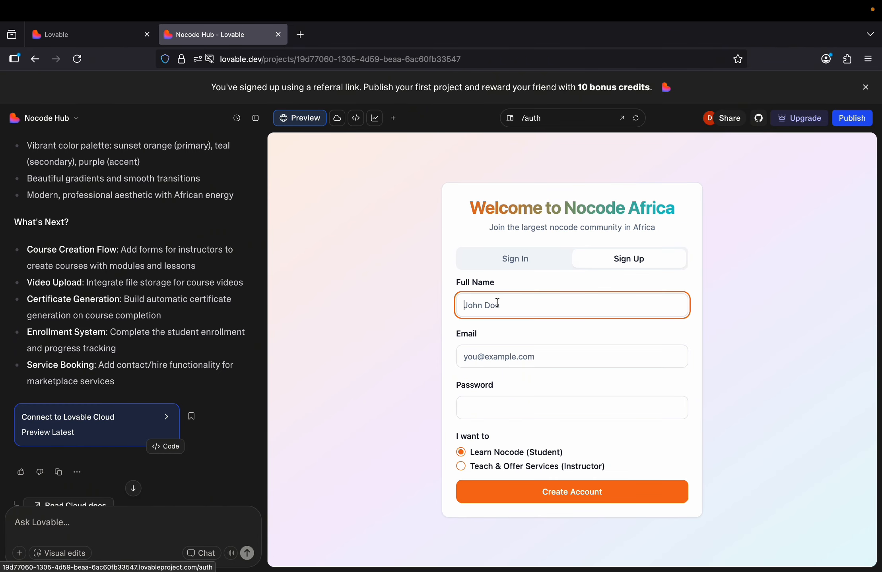
key("Tab")
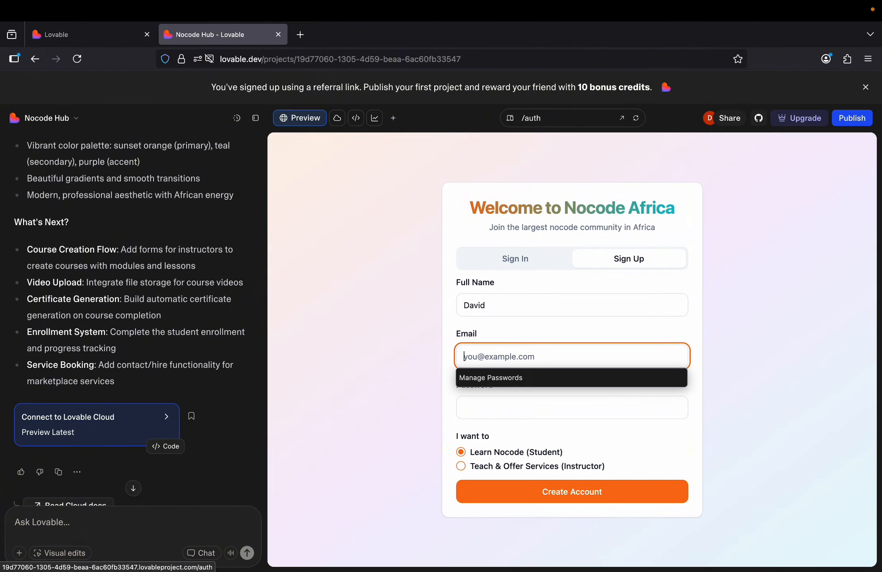
left_click(502, 297)
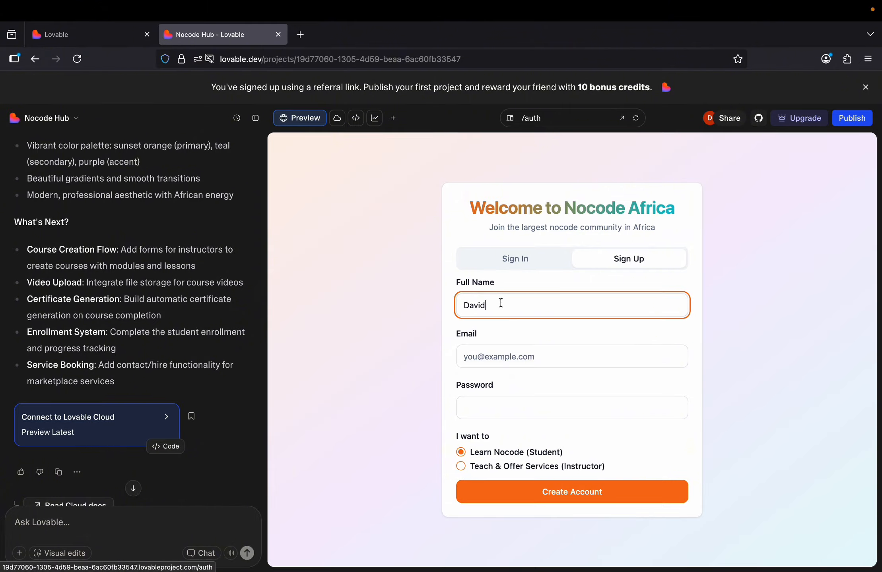
left_click(485, 359)
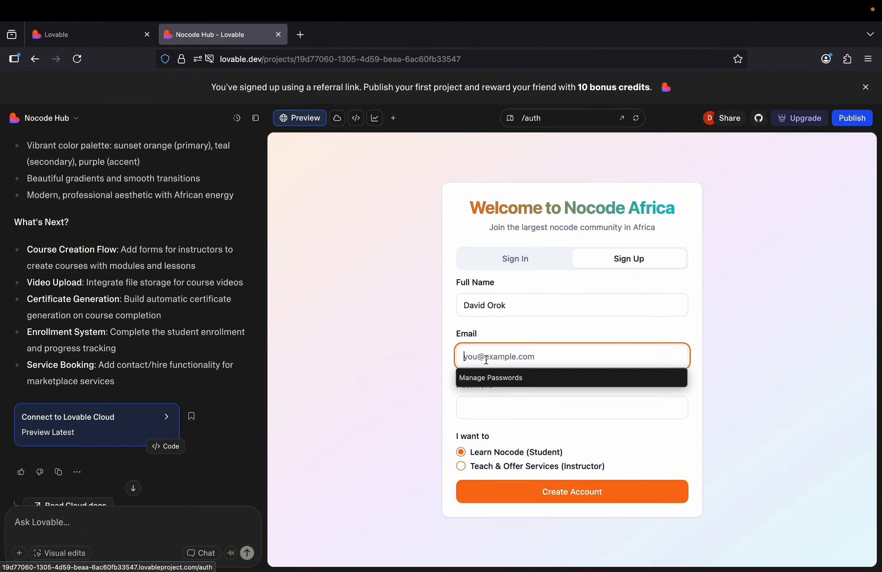
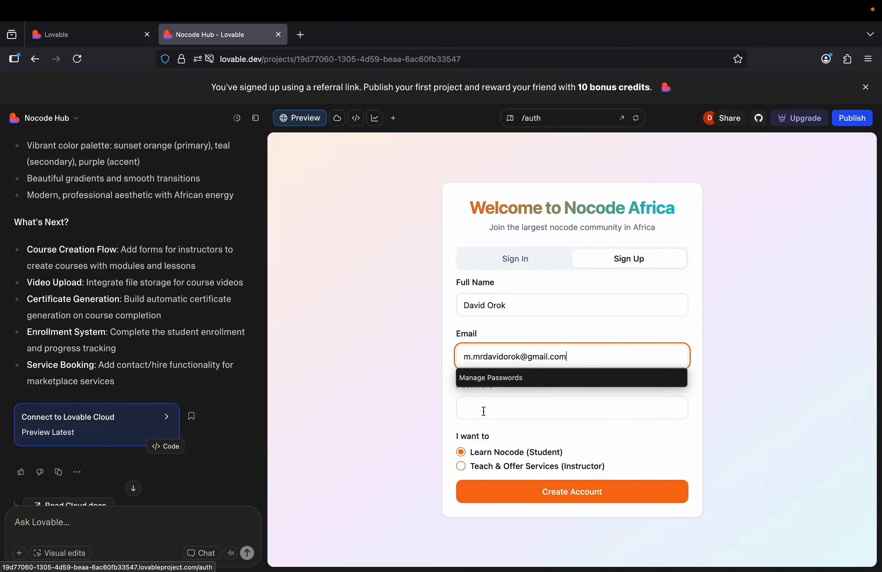
Enter the account password and create the account as Learn Nocode (Student).
left_click(477, 412)
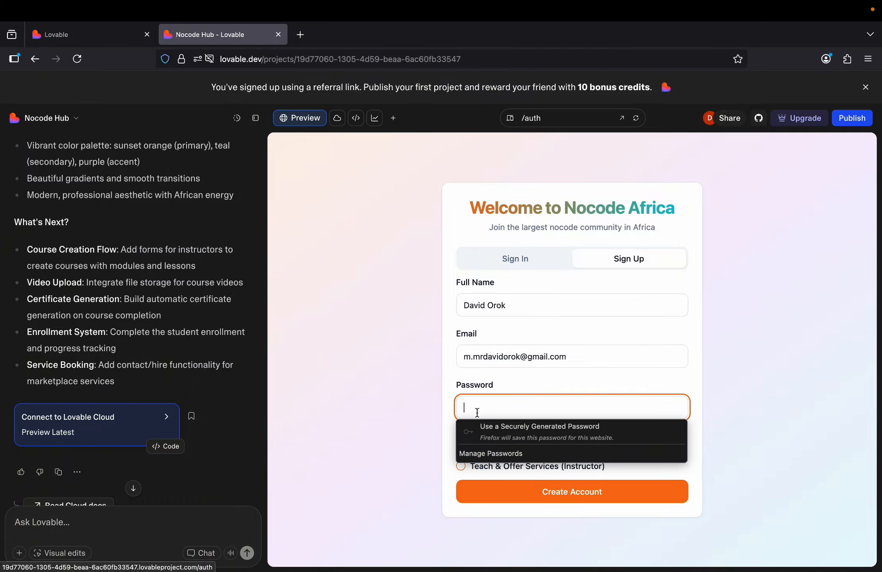
type("D")
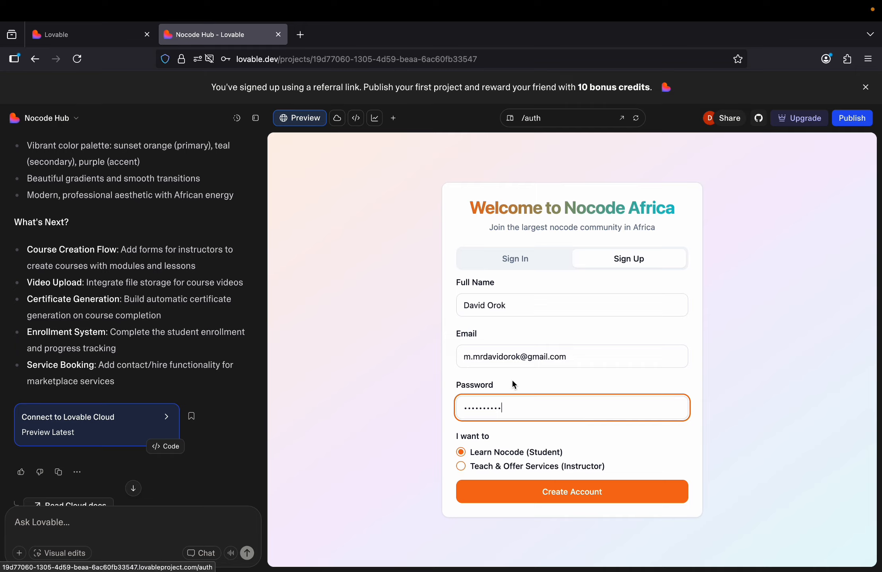
left_click(581, 356)
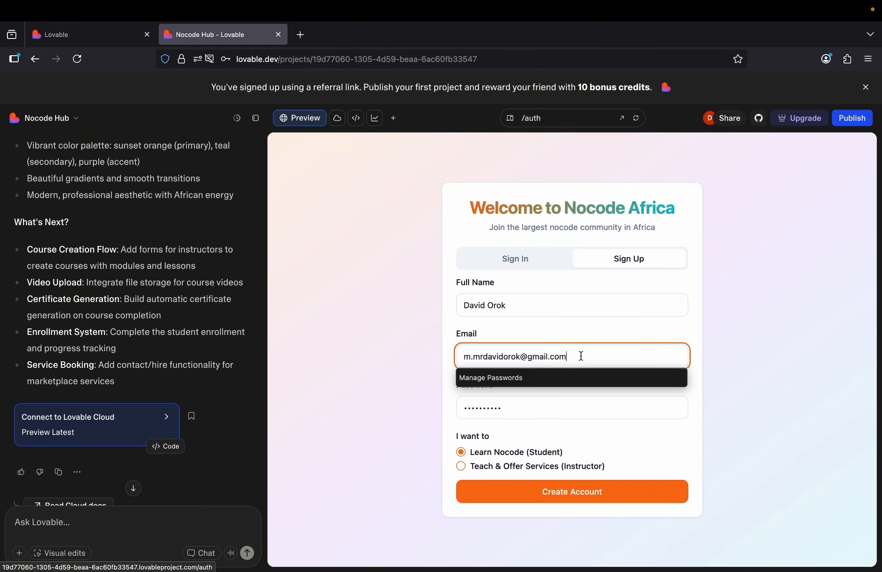
left_click(569, 336)
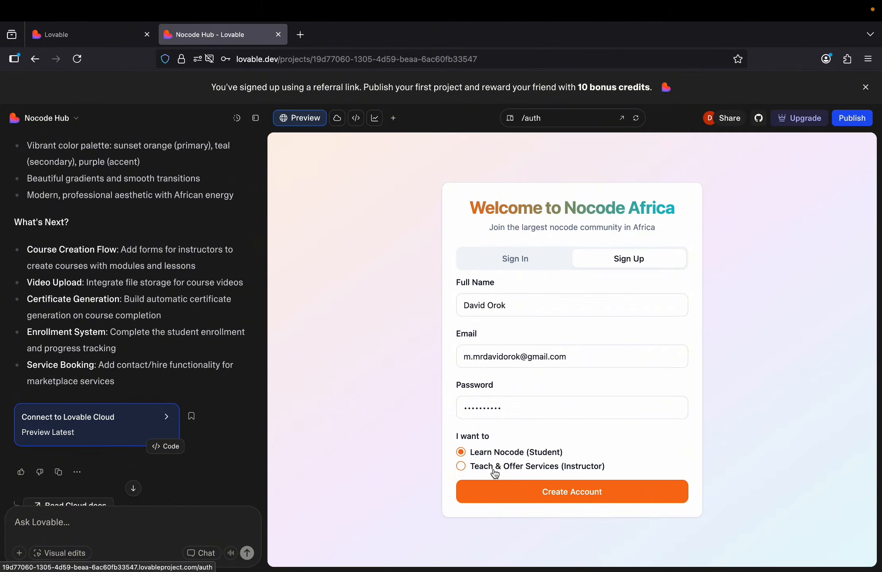
left_click(574, 492)
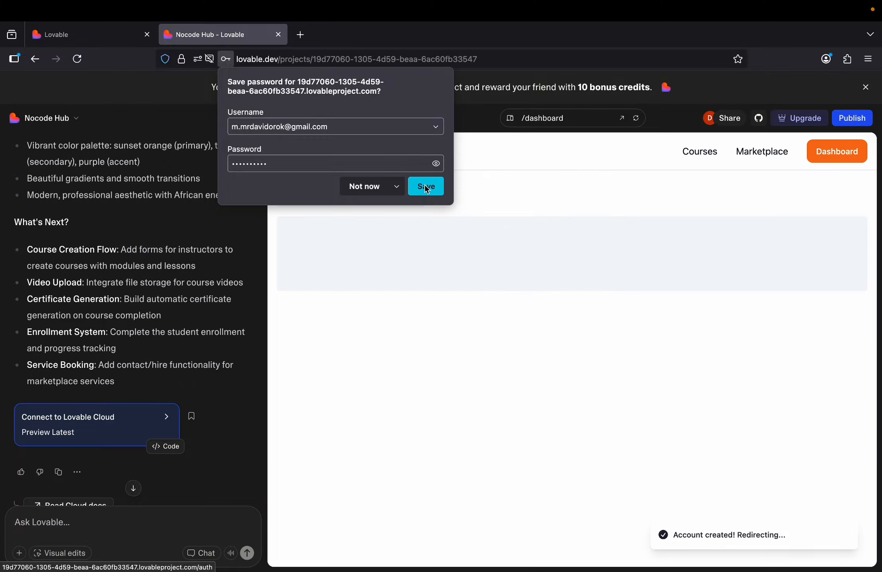
Save the login in Firefox, then sign out of the Student Dashboard.
left_click(424, 185)
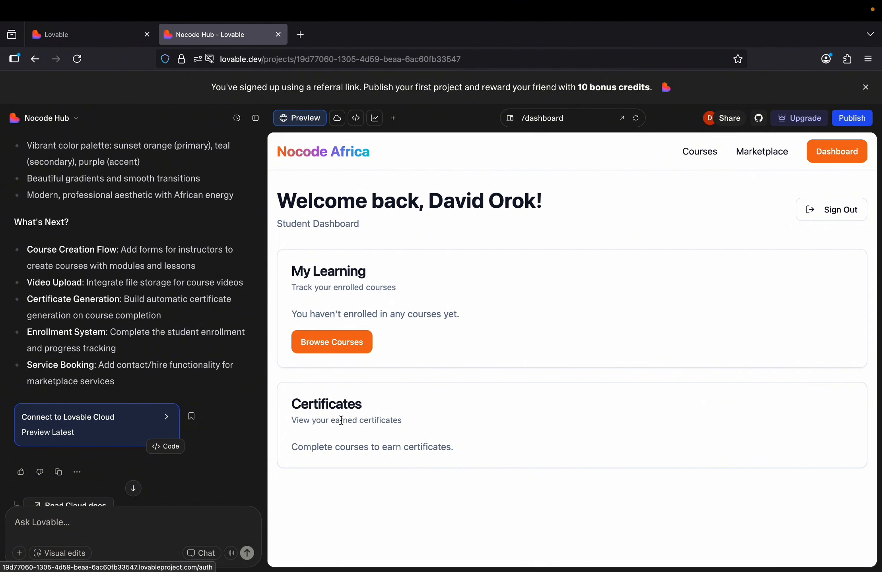
left_click(830, 219)
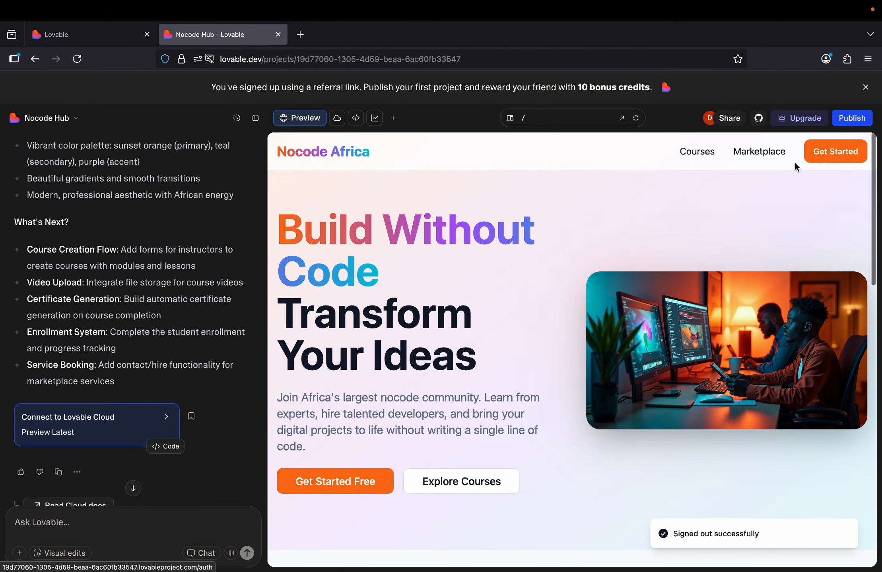
Open the Sign Up form from Get Started and enter a full name for the instructor.
left_click(833, 157)
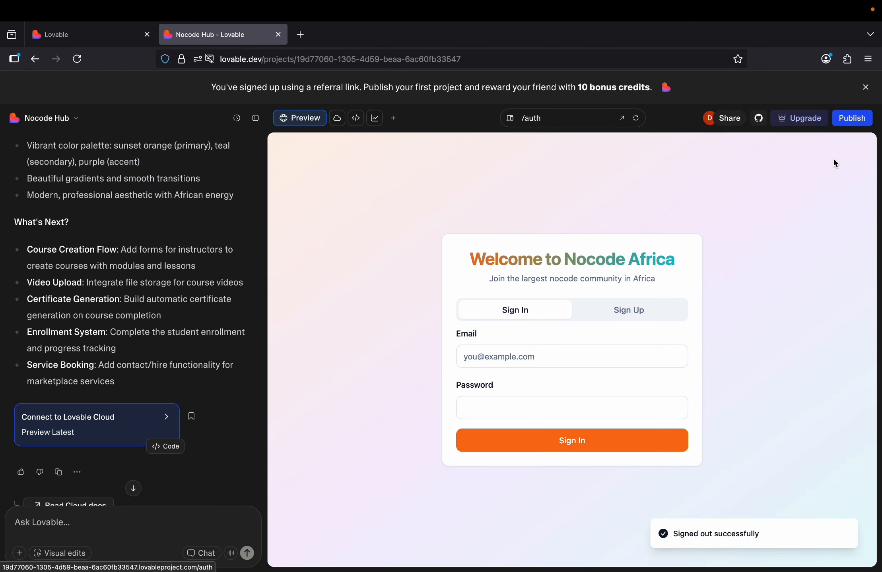
left_click(623, 314)
left_click(487, 306)
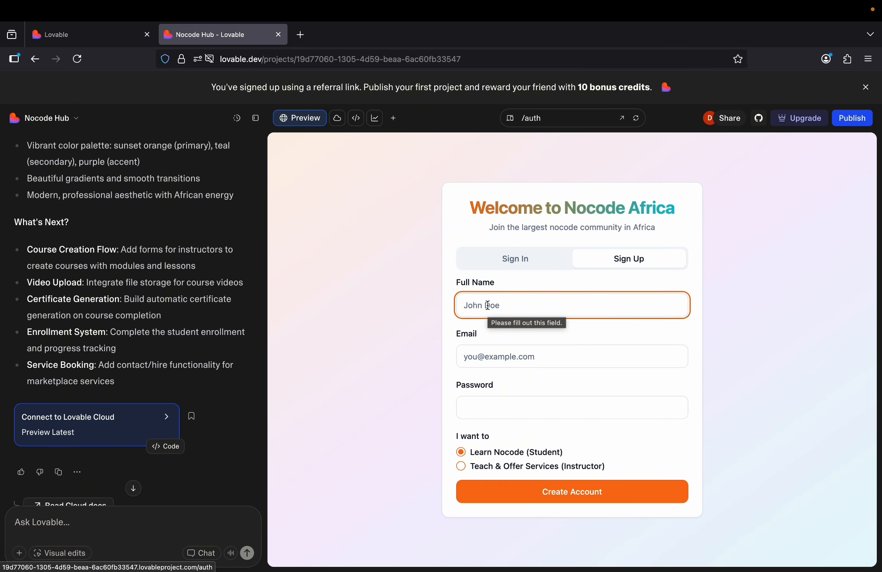
type("Al")
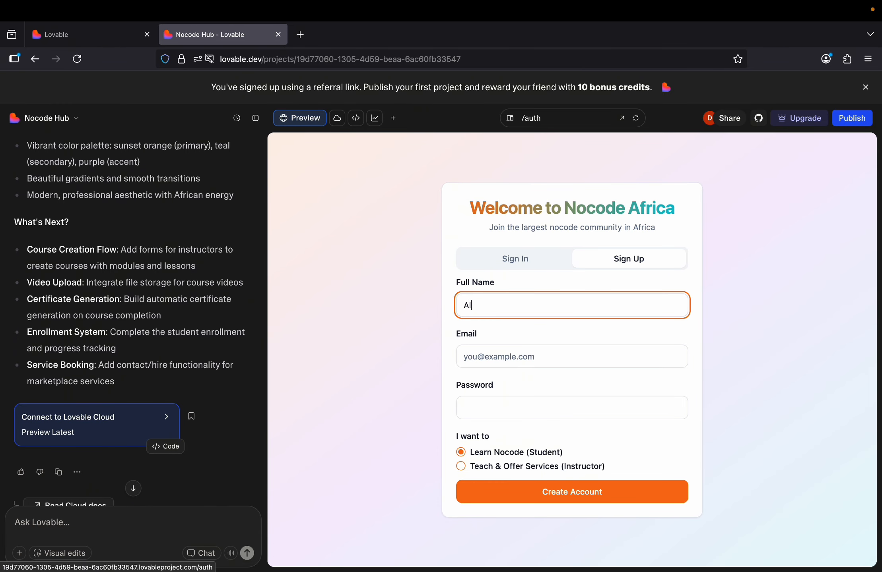
type("bert Einstein")
left_click(479, 358)
type("m")
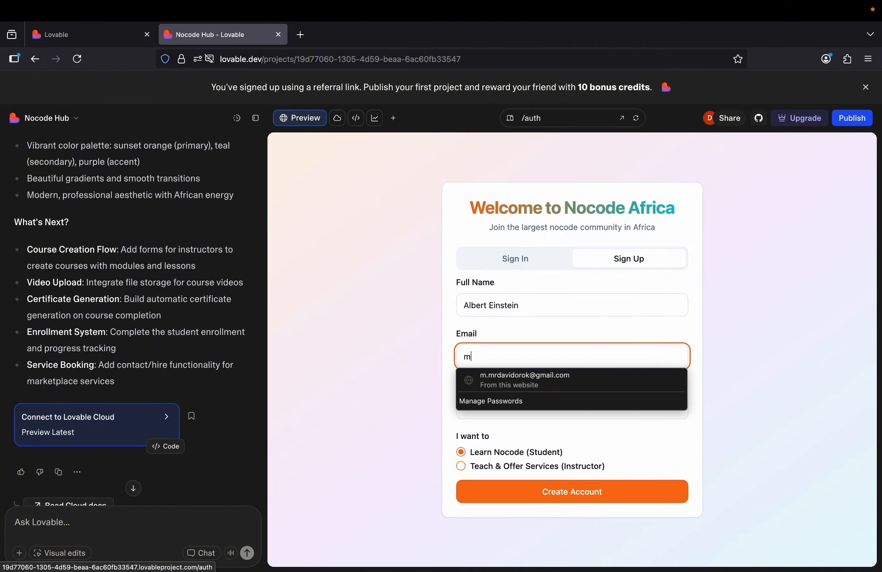
Autofill the saved login, correct the email prefix, choose Instructor and create the account.
left_click(501, 375)
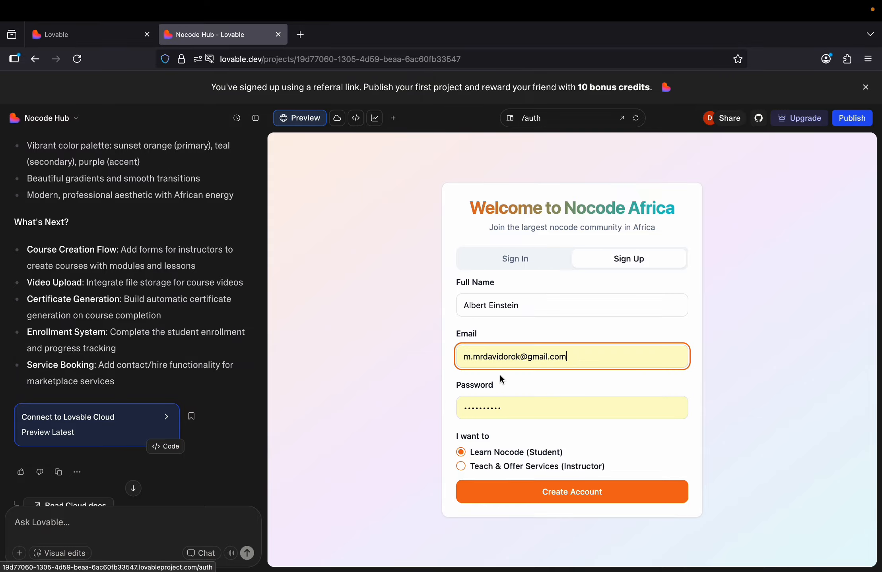
left_click(474, 357)
key("BackSpace")
key("BackSpace")
left_click(442, 401)
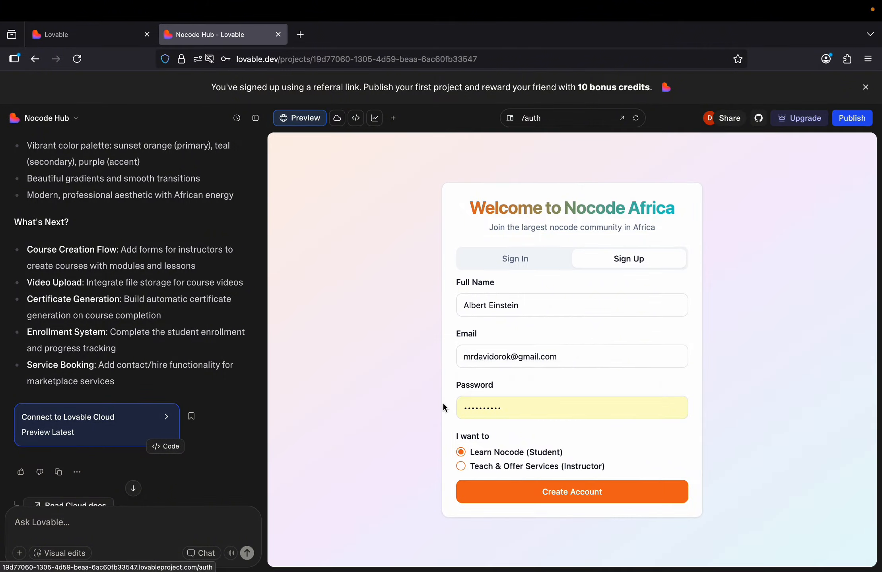
left_click(460, 469)
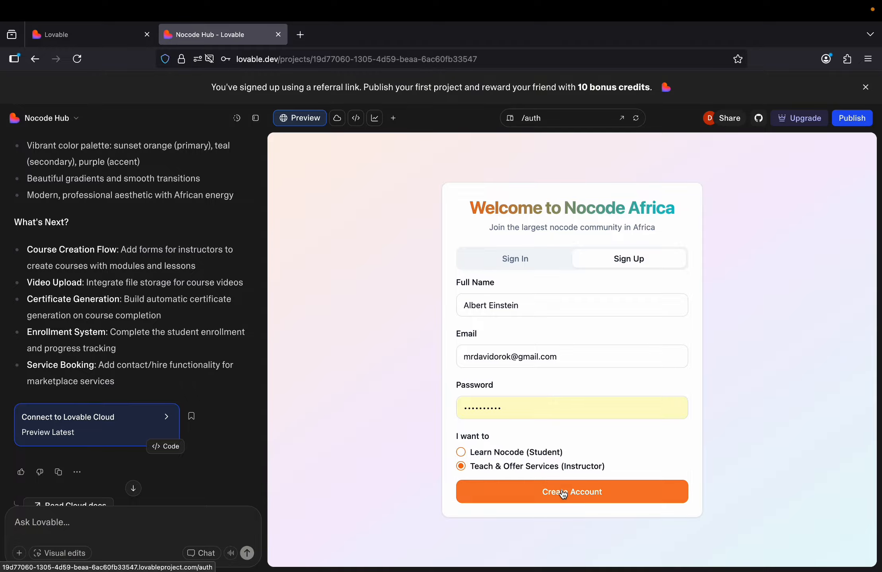
left_click(577, 496)
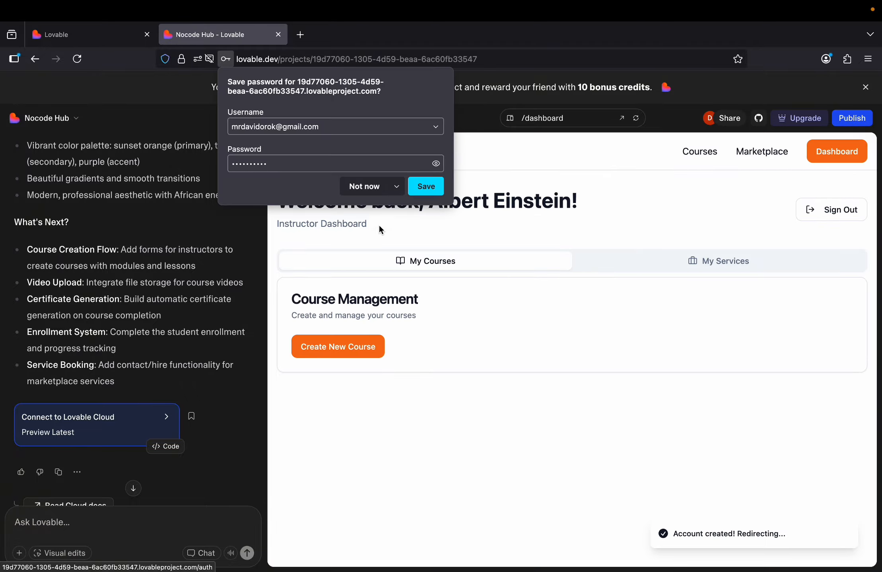
Save the instructor login, then switch between My Services and My Courses, trying a new course.
left_click(424, 186)
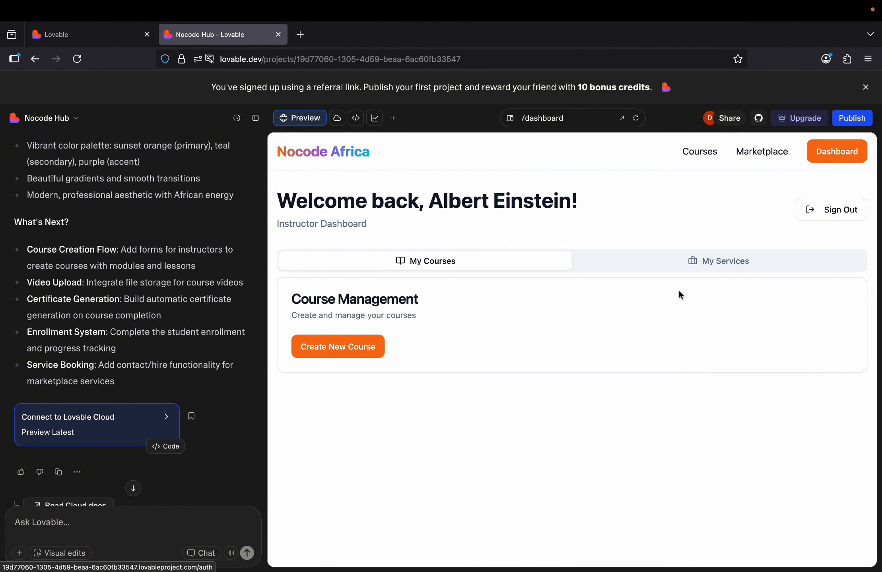
left_click(714, 263)
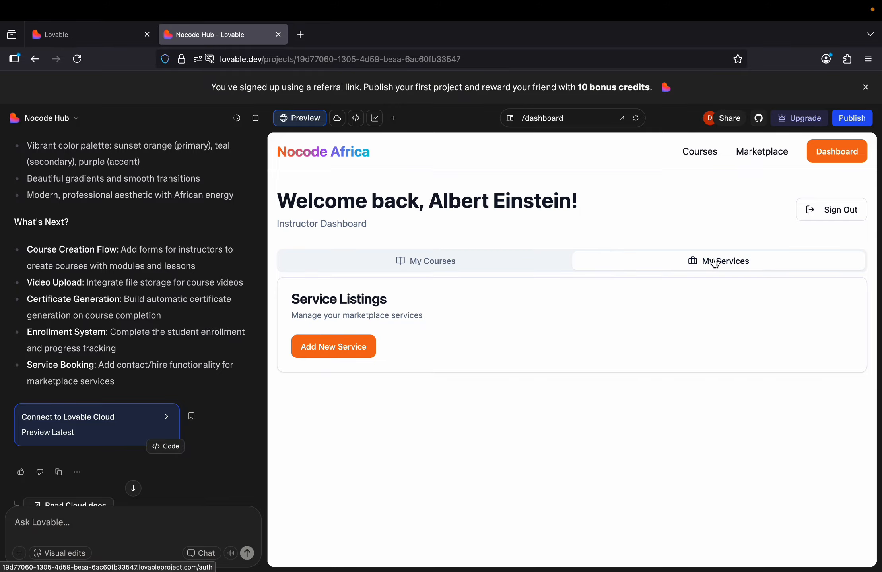
left_click(454, 264)
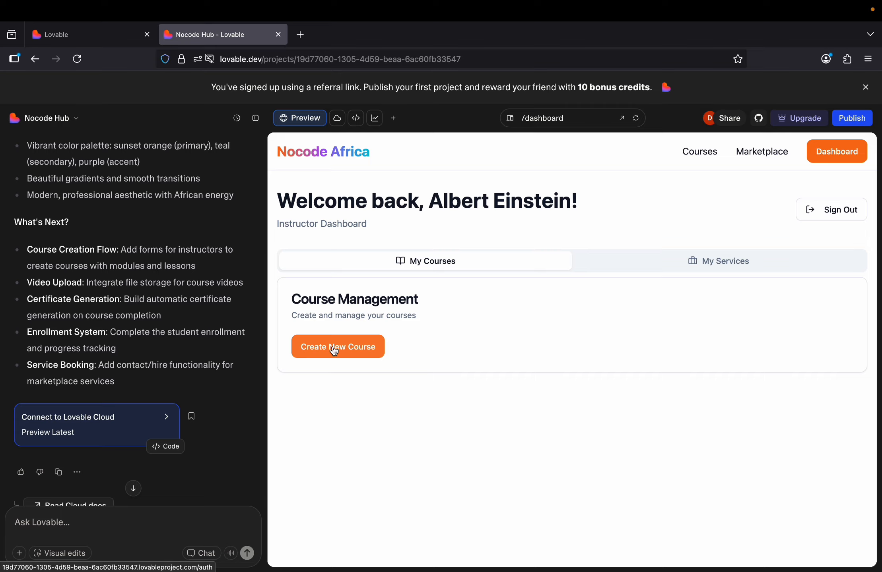
left_click(351, 351)
left_click(671, 259)
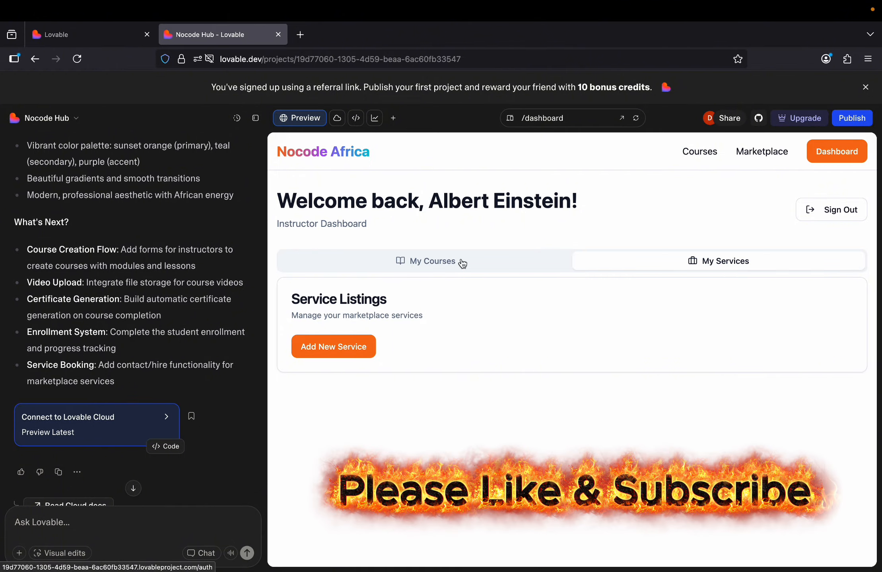
left_click(461, 262)
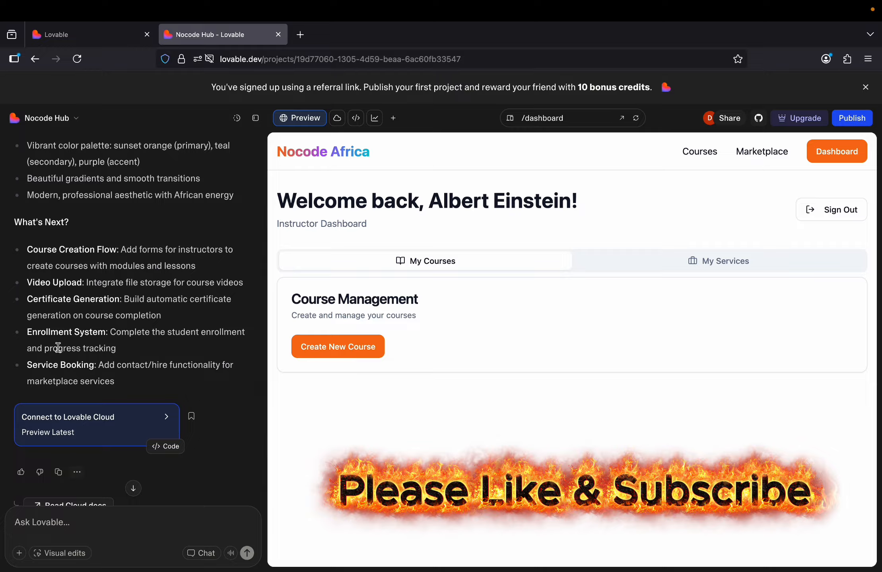
Begin a follow-up chat message to Lovable reading "Proceed".
scroll(117, 344, "down", 3)
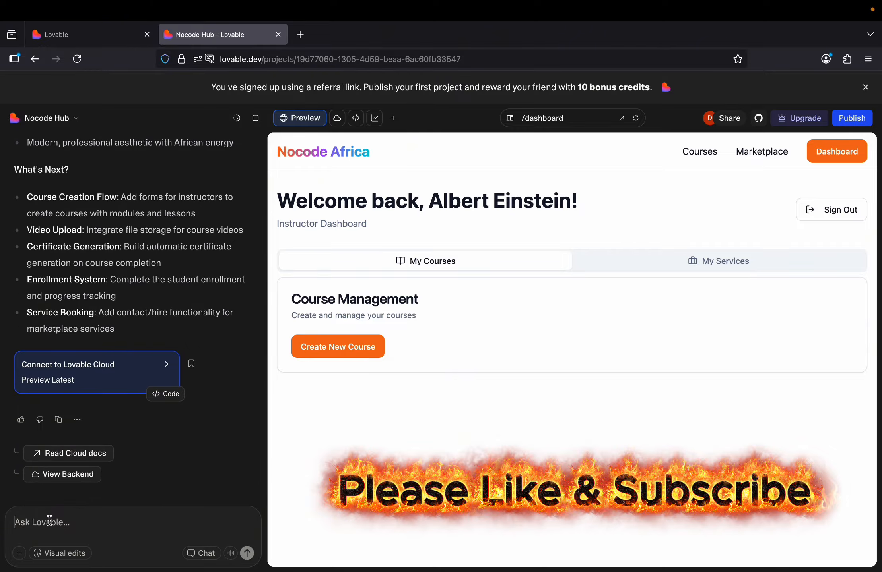
type("Proceed")
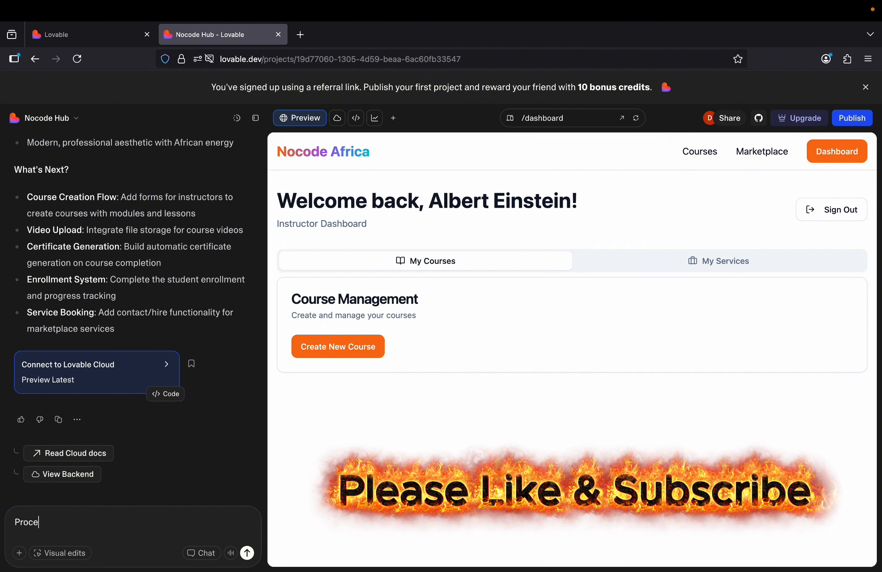
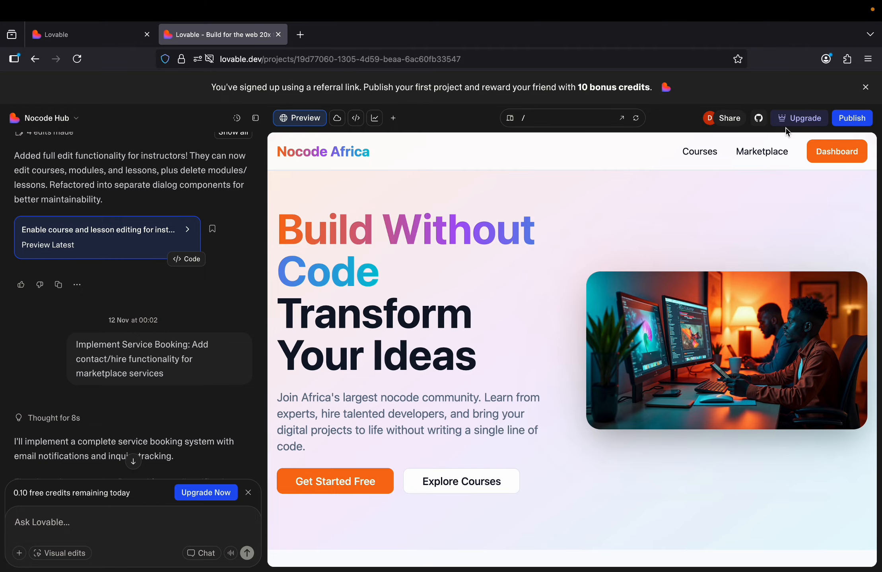
In publish settings, try shortening the subdomain to nocodeafrica, then expand Website info.
left_click(849, 120)
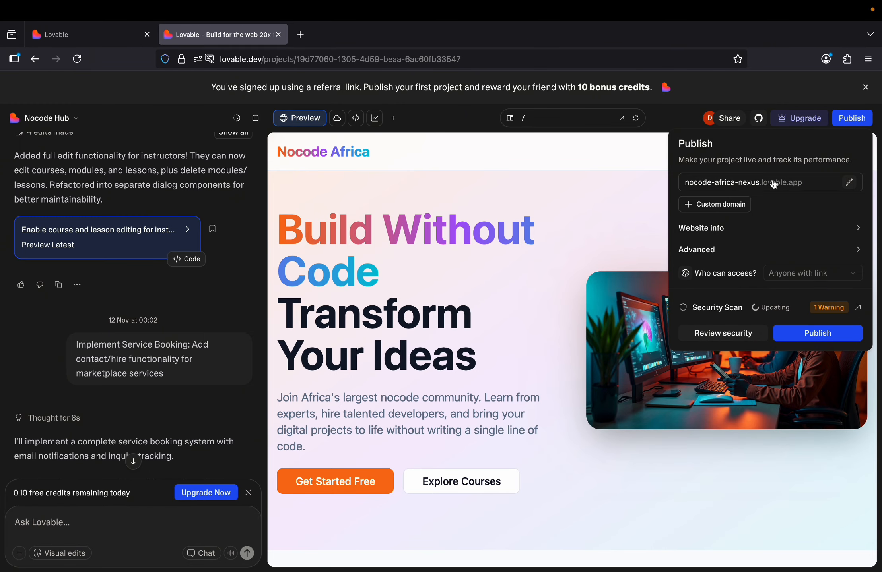
left_click(850, 184)
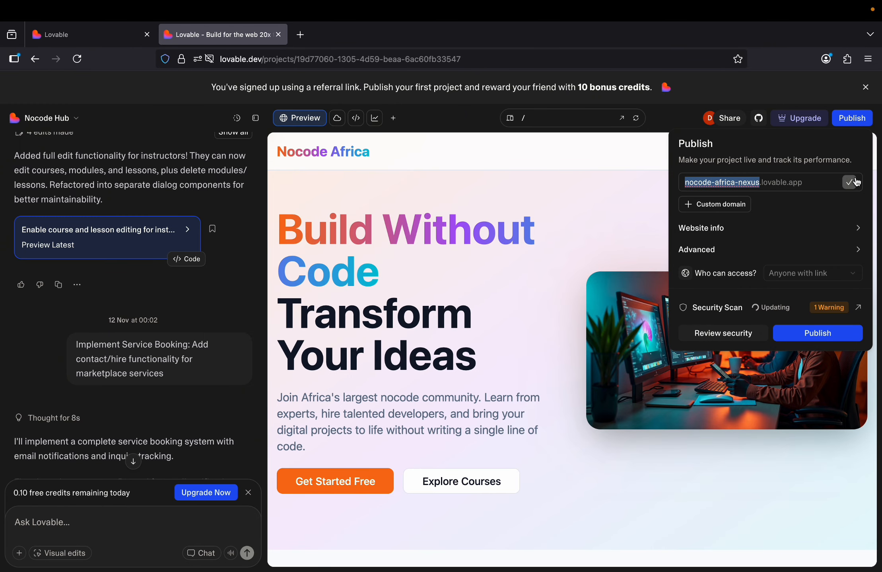
left_click(757, 182)
key("BackSpace")
key("BackSpace")
key("BackSpace")
key("BackSpace")
key("BackSpace")
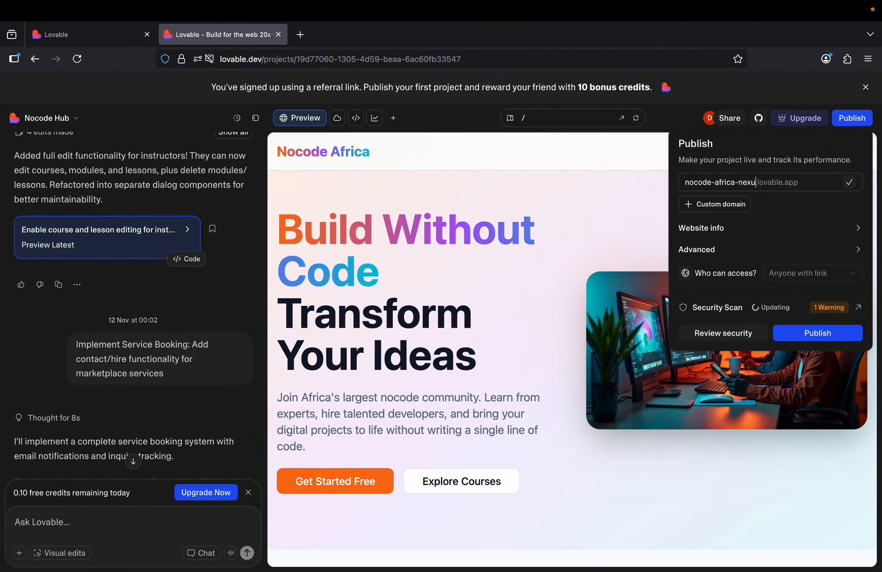
key("BackSpace")
left_click(714, 183)
key("BackSpace")
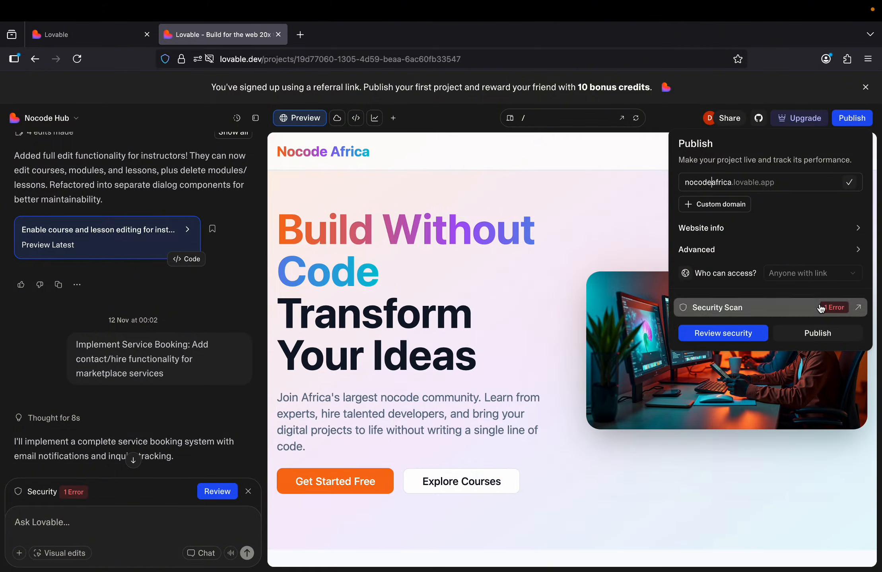
left_click(857, 229)
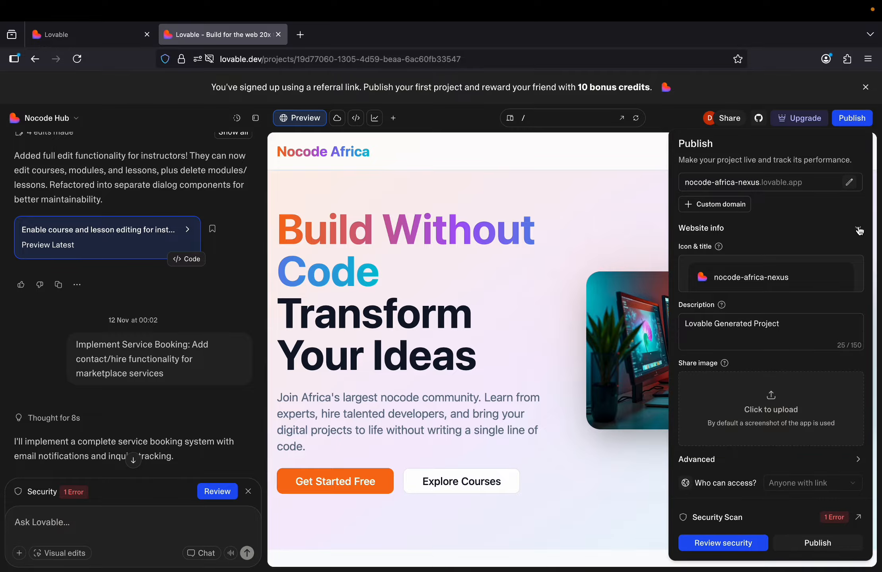
Replace the site description with 'Discover Nocode Courses | Hire Nocode Developers | Teach Nocode Education'.
left_click(787, 322)
left_click_drag(787, 323, 679, 324)
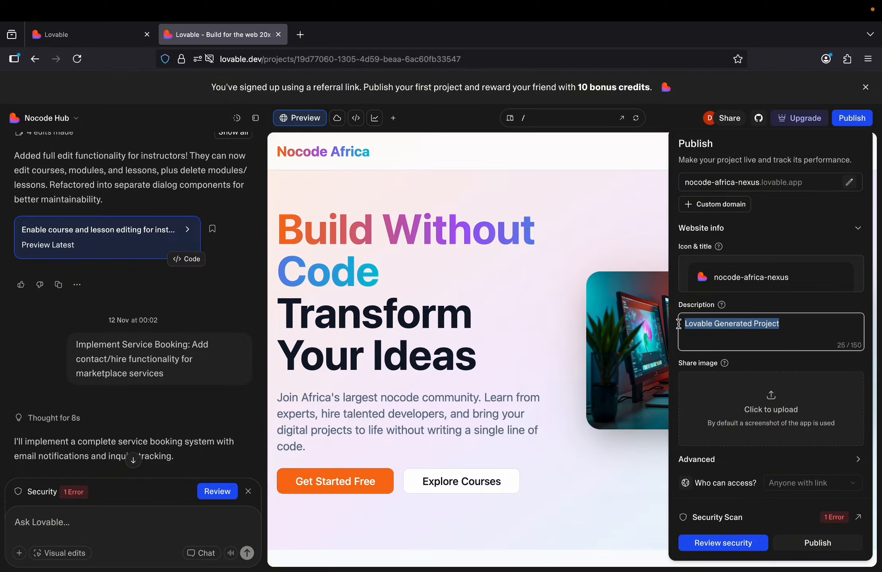
type("Discover")
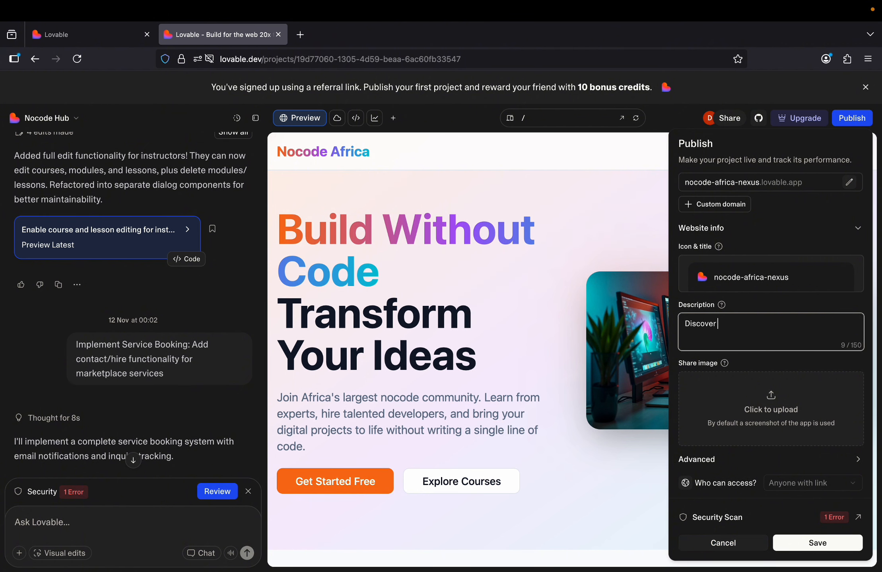
type(" Nocode Co")
type("urses")
type(" ?")
type(" Hire Nocod")
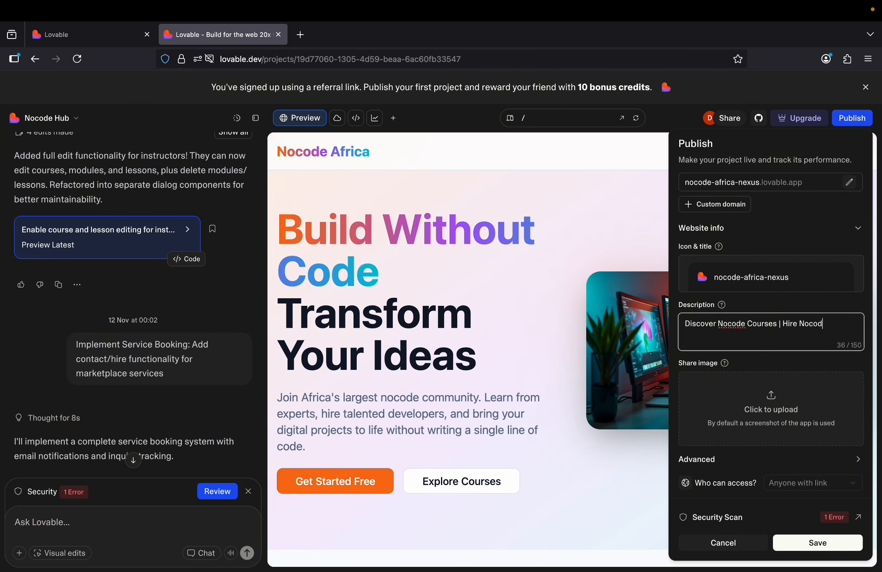
type("e Developers")
type("| Teach Nocode ")
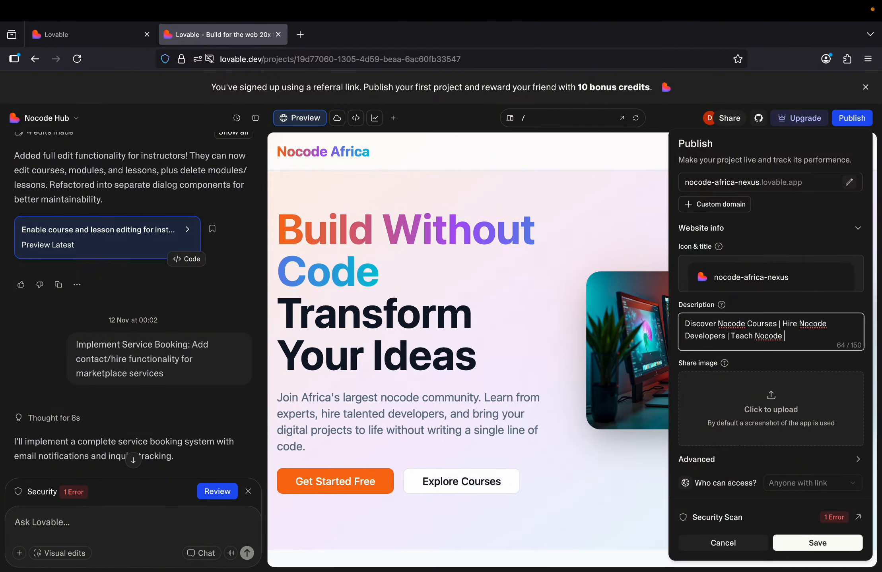
type("Education")
left_click(764, 367)
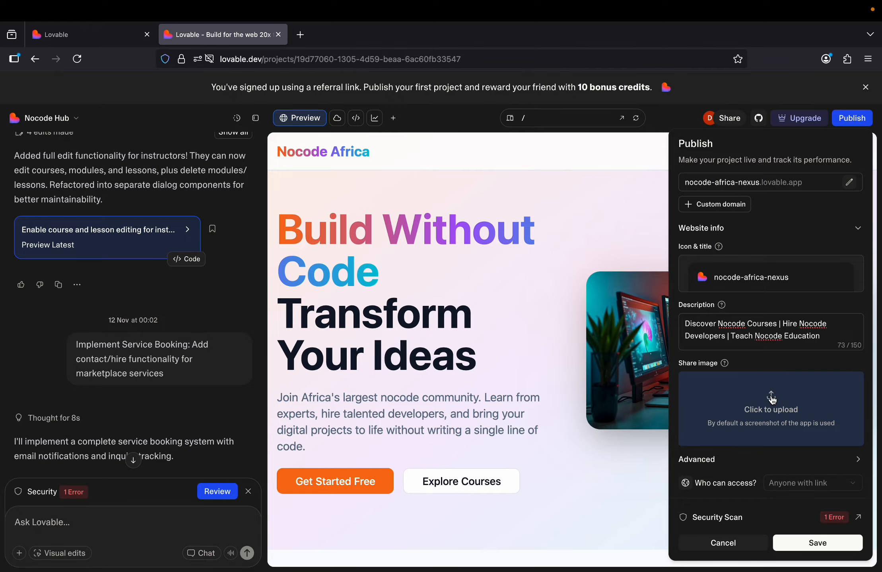
Open a spare blank Firefox tab, then go back to the Lovable project tab.
left_click(300, 35)
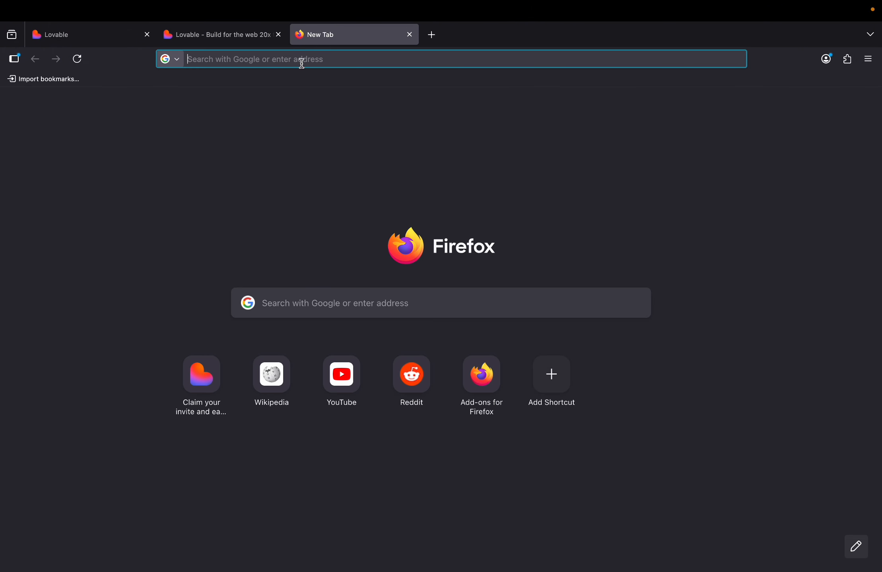
type("ope")
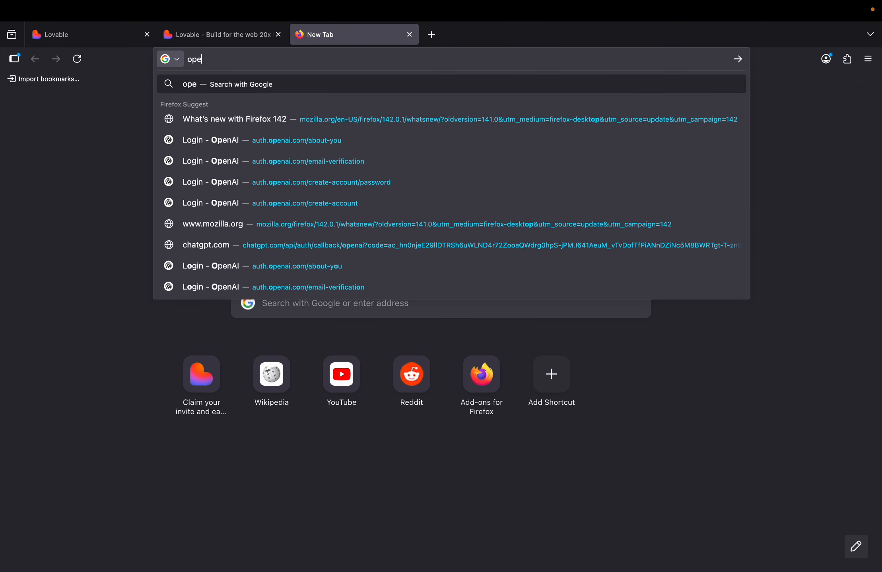
key("BackSpace")
key("BackSpace")
key("BackSpace")
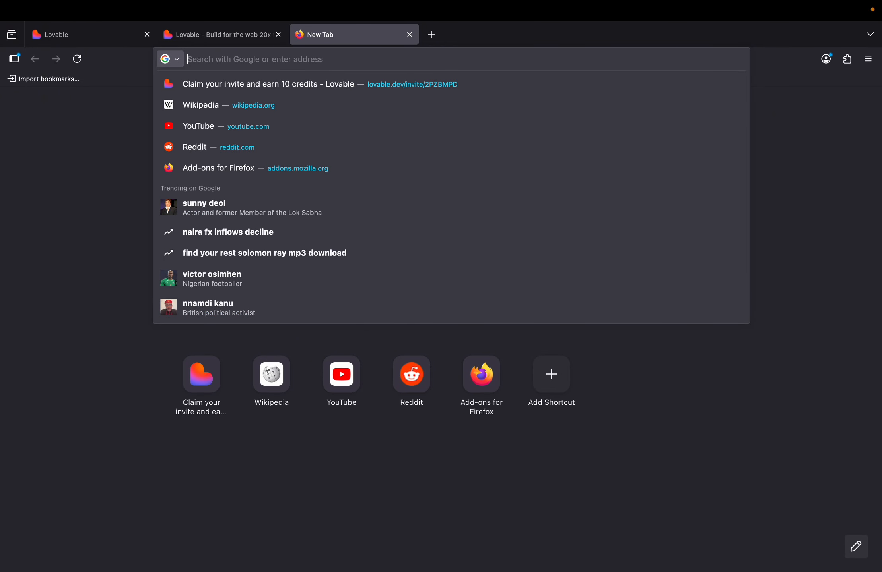
type("chat")
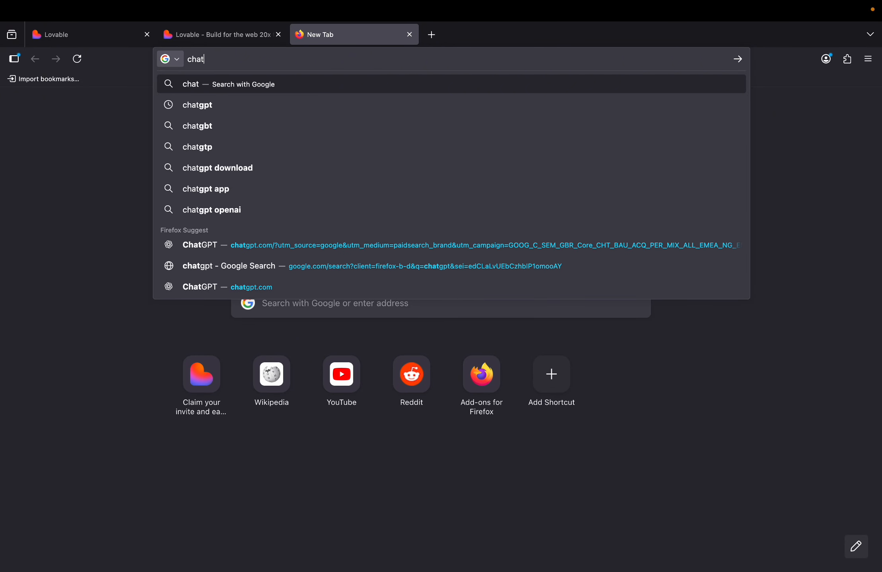
left_click(238, 36)
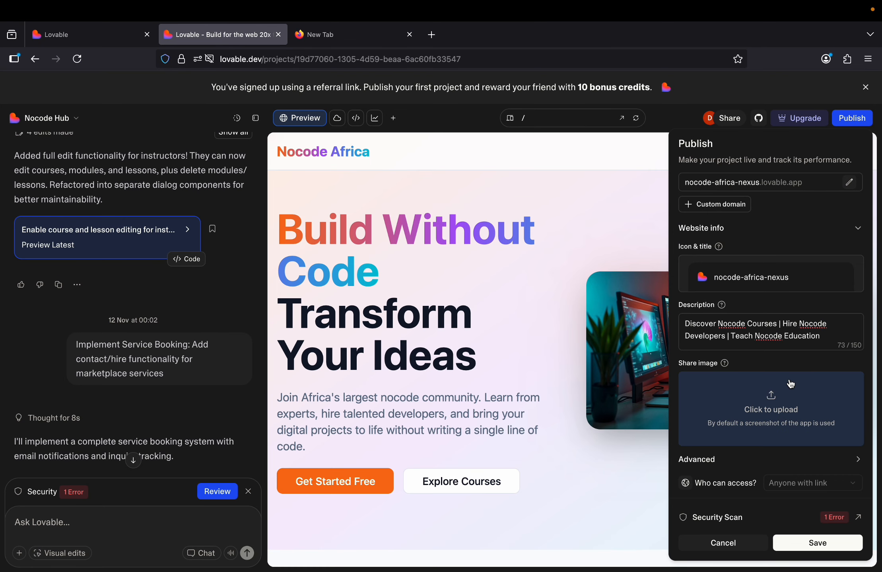
Save the new description and publish the site, overriding the security-issues warning.
left_click(812, 551)
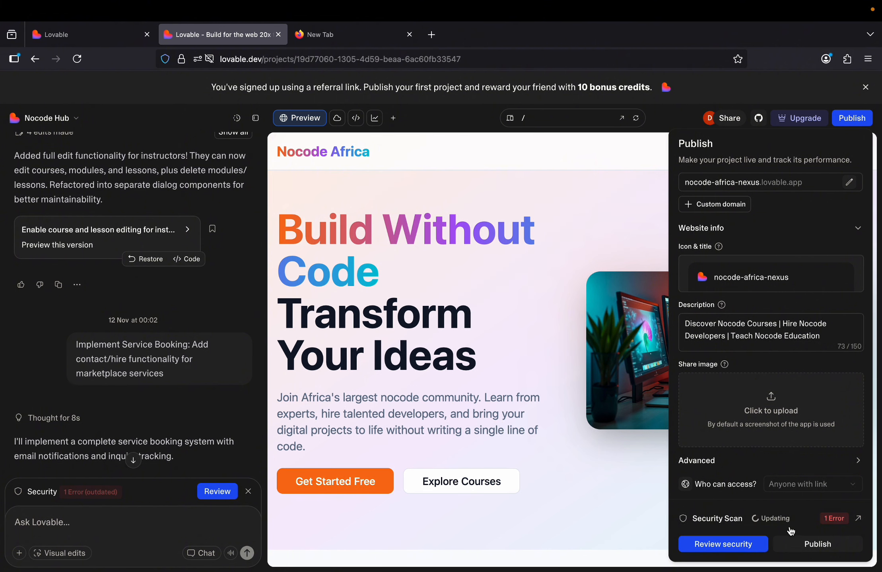
left_click(807, 544)
left_click(449, 352)
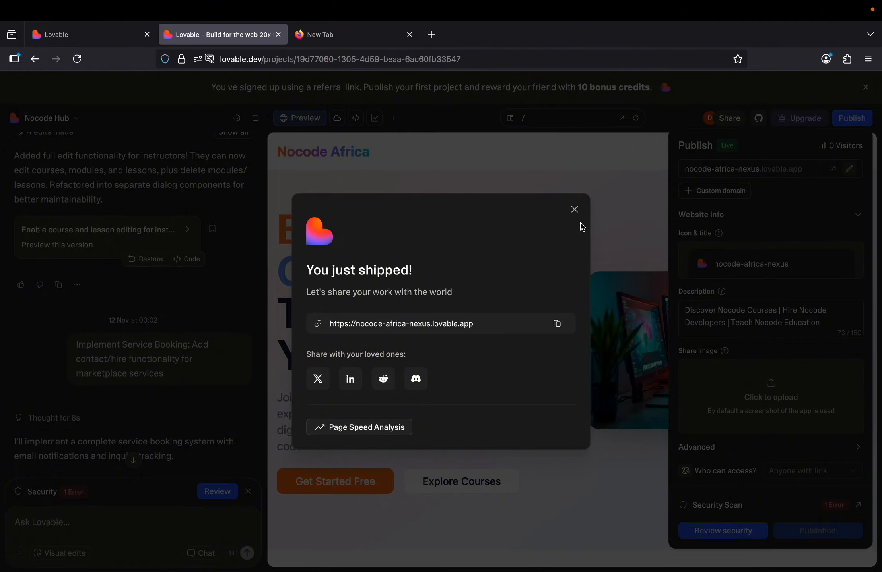
Change the published site's subdomain from nocode-africa-nexus to nocodeafrica.
left_click(574, 209)
left_click(849, 174)
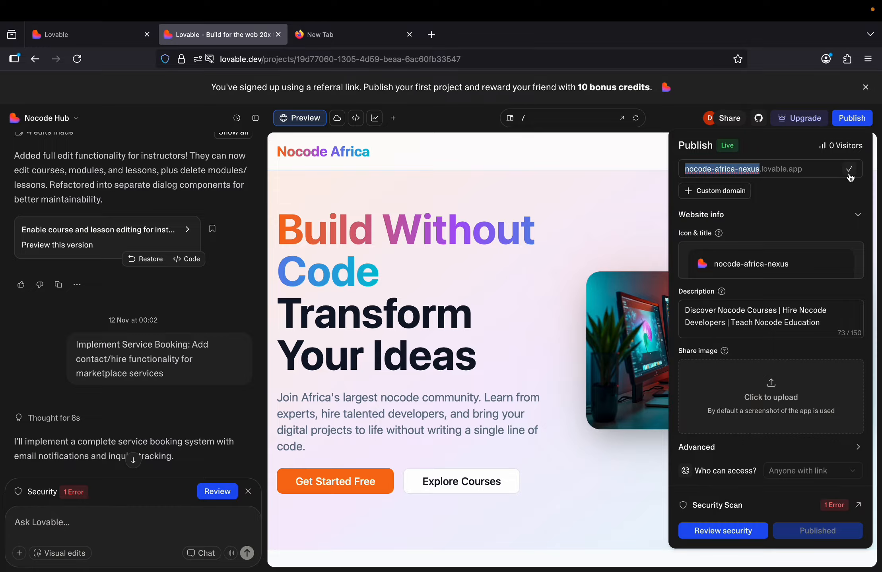
left_click(754, 169)
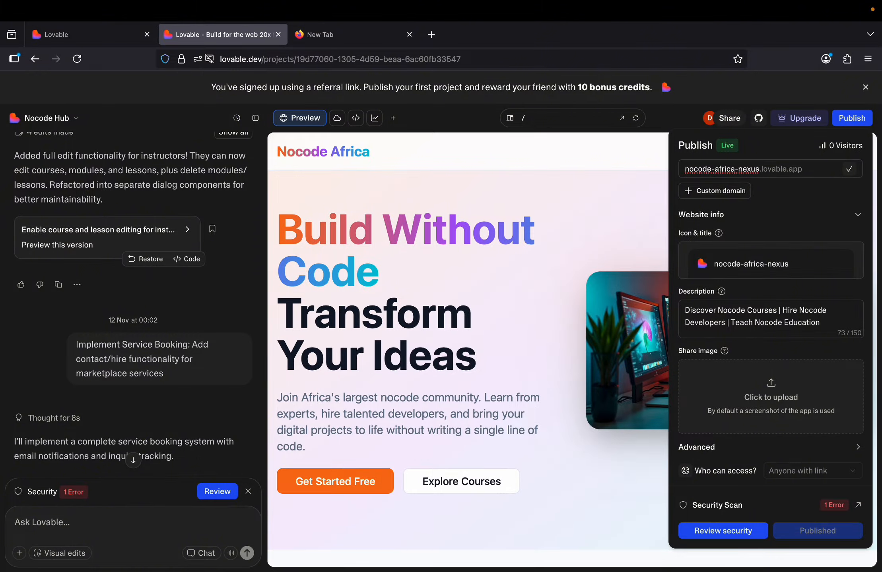
key("BackSpace")
key("BackSpace")
key("BackSpace")
key("BackSpace")
key("BackSpace")
key("BackSpace")
key("BackSpace")
key("BackSpace")
key("BackSpace")
key("BackSpace")
key("BackSpace")
key("BackSpace")
key("BackSpace")
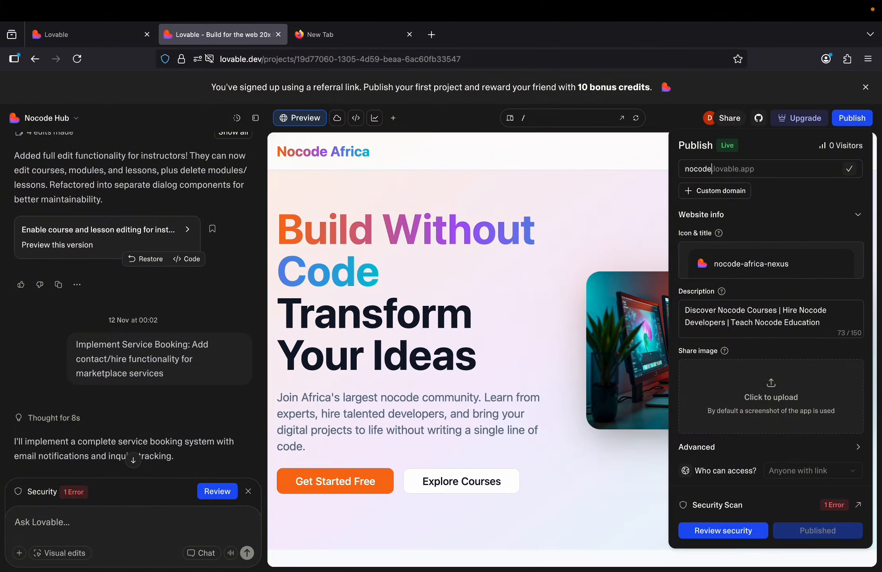
type("africa")
left_click(850, 170)
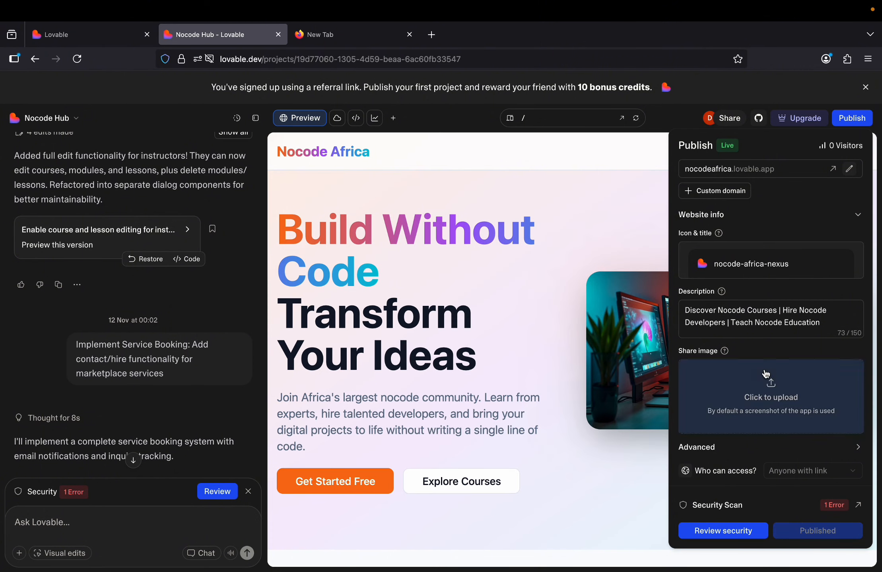
Retitle the site to Nocode Africa and open the live nocodeafrica.lovable.app site.
left_click_drag(793, 259, 708, 262)
type("Nocode")
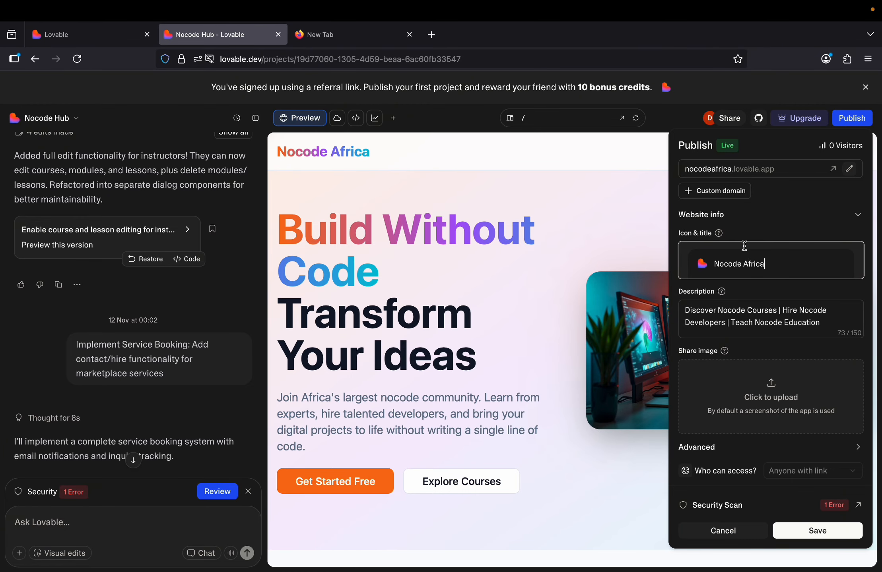
left_click(848, 119)
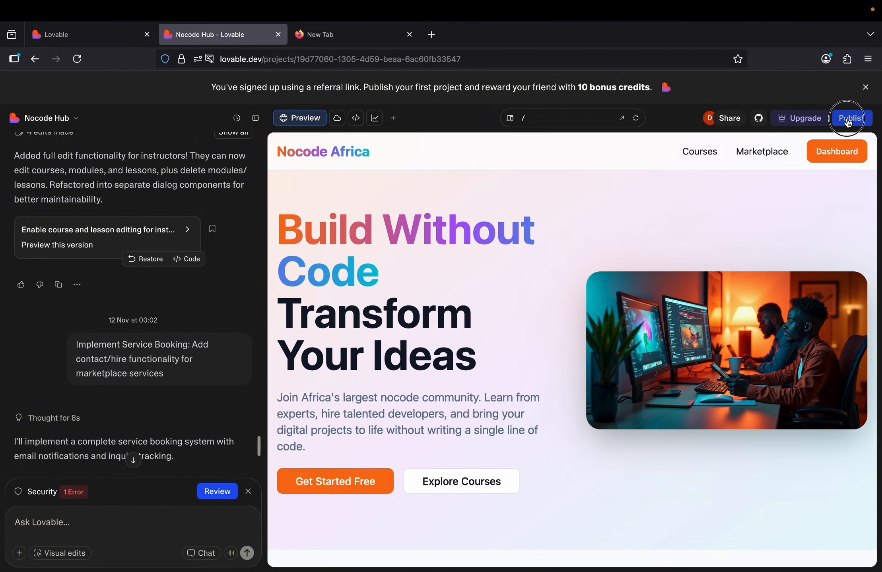
left_click(847, 120)
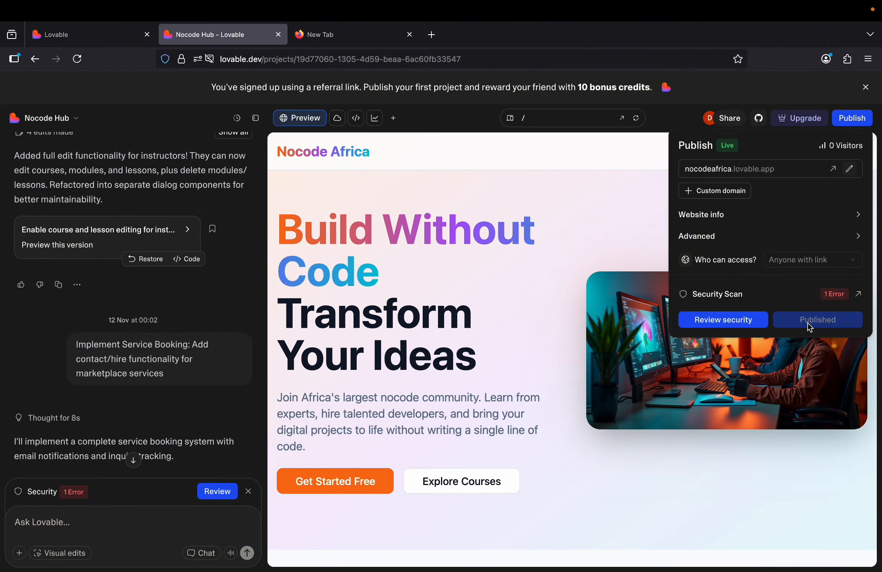
left_click(730, 170)
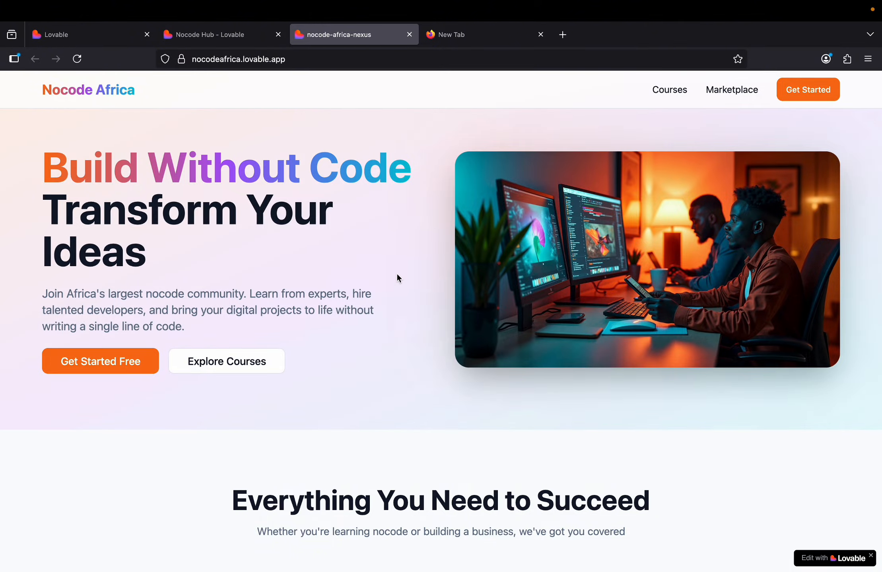
Scroll down the live Nocode Africa homepage and back to the top.
scroll(396, 275, "down", 15)
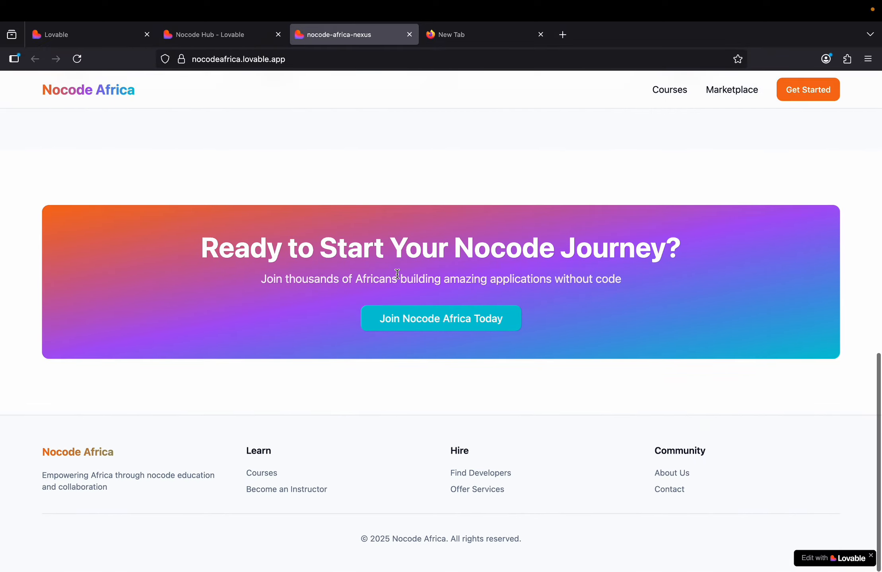
scroll(397, 274, "up", 15)
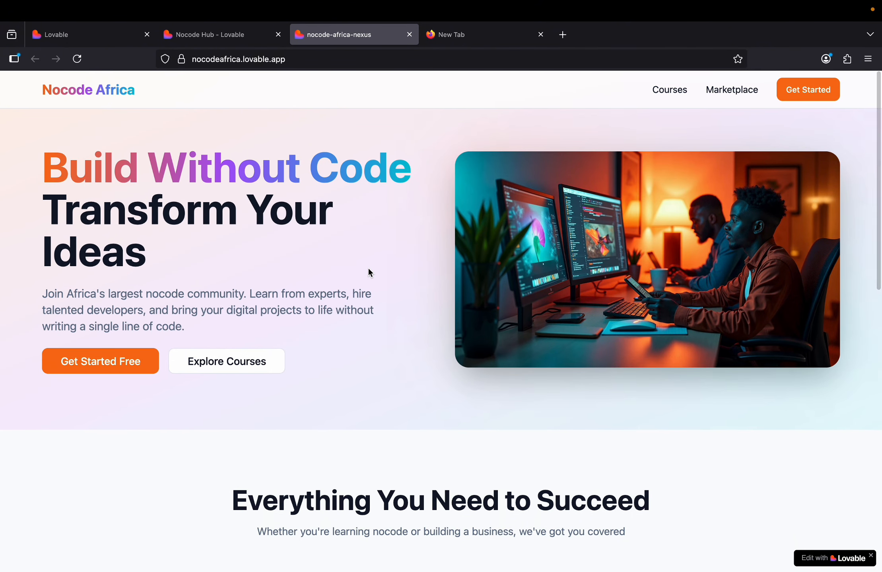
scroll(369, 273, "down", 15)
scroll(369, 273, "up", 15)
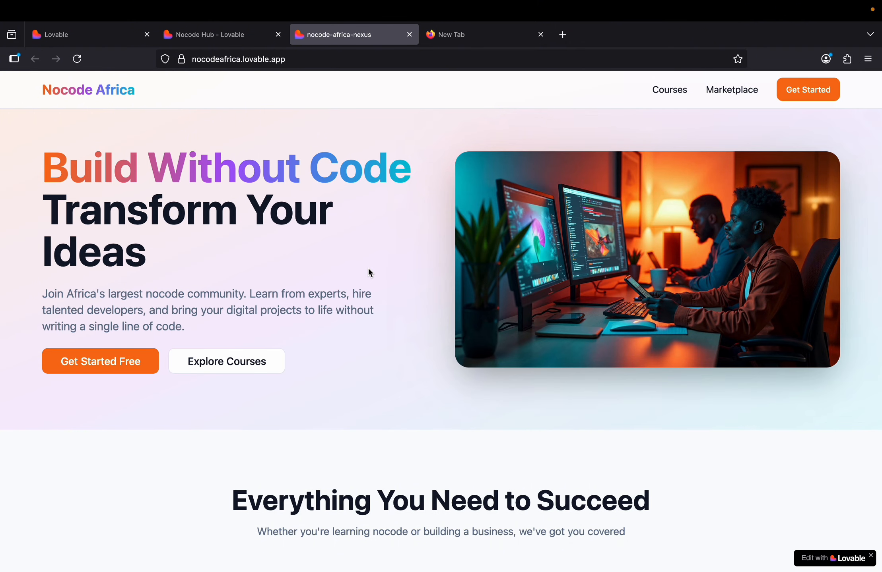
From Courses, enroll in the FlutterFlow course and switch the auth form to Sign Up.
left_click(670, 95)
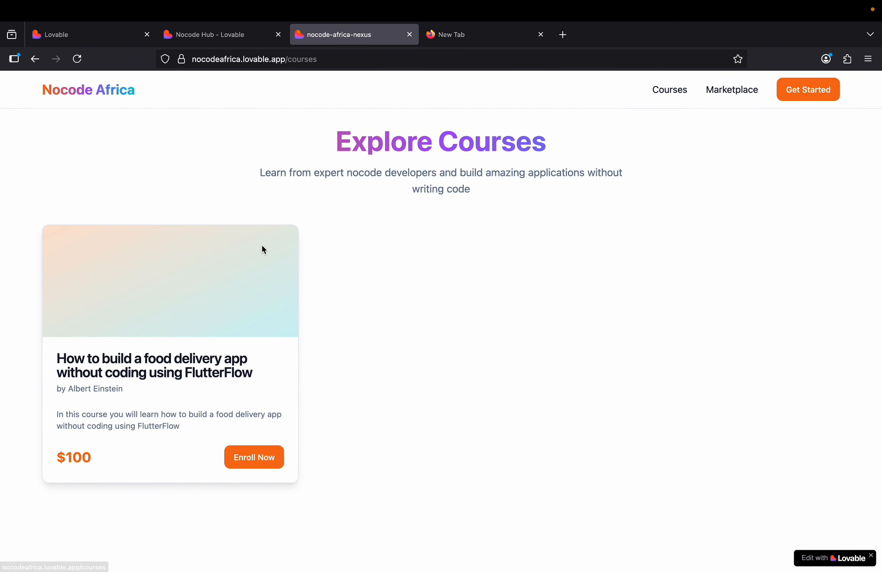
left_click(249, 463)
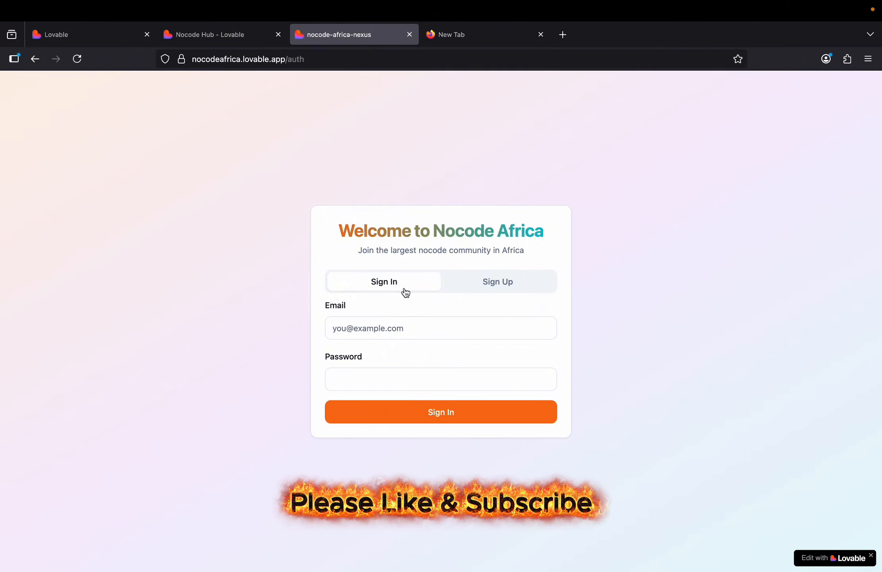
left_click(508, 278)
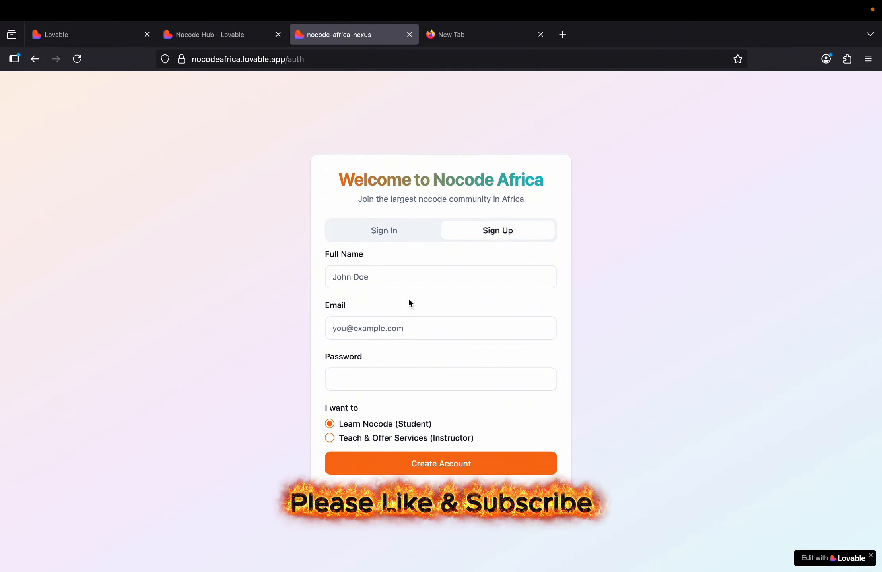
Start filling in the user's full name in the Full Name field.
left_click(368, 276)
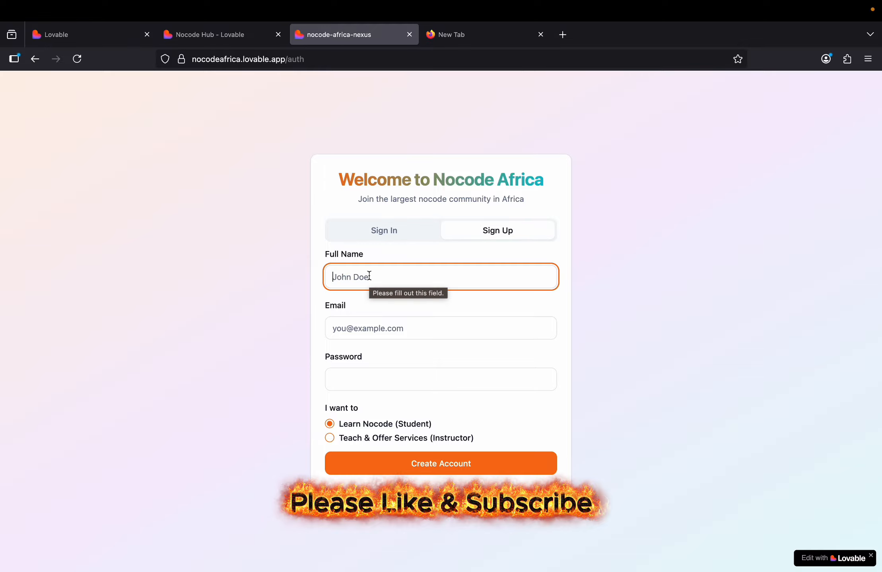
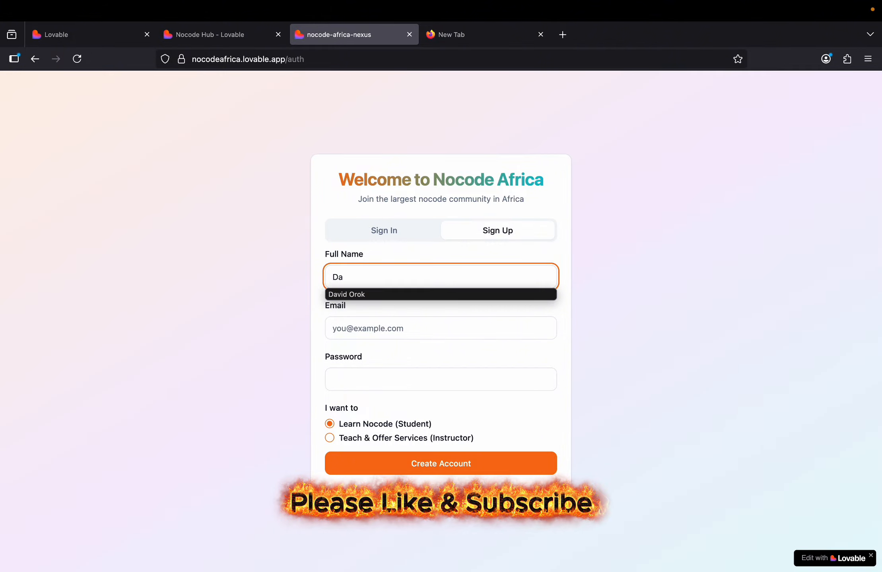
left_click(355, 295)
left_click_drag(381, 278, 311, 278)
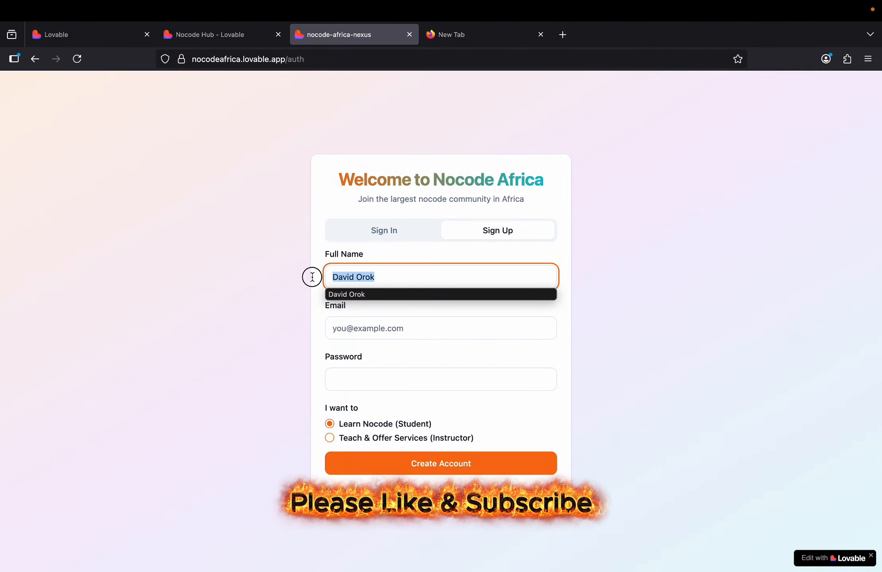
type("Suas")
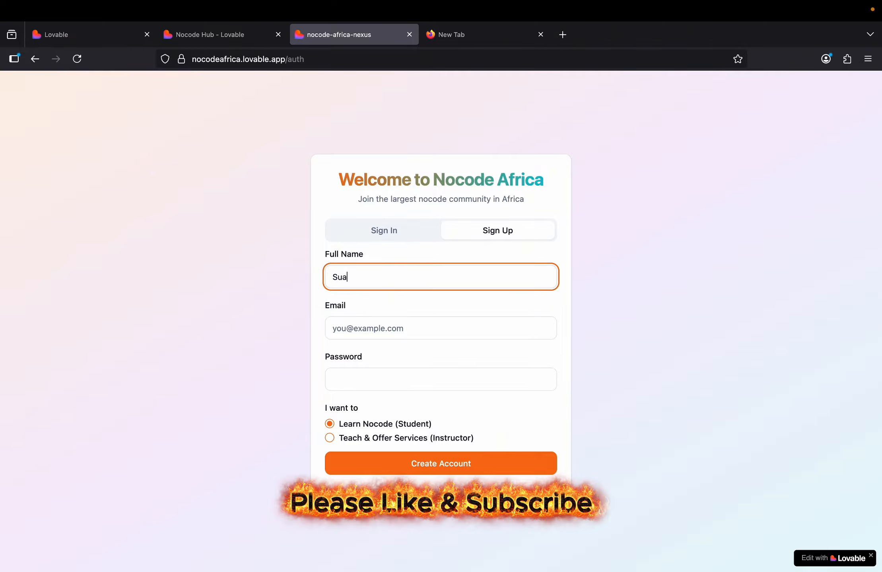